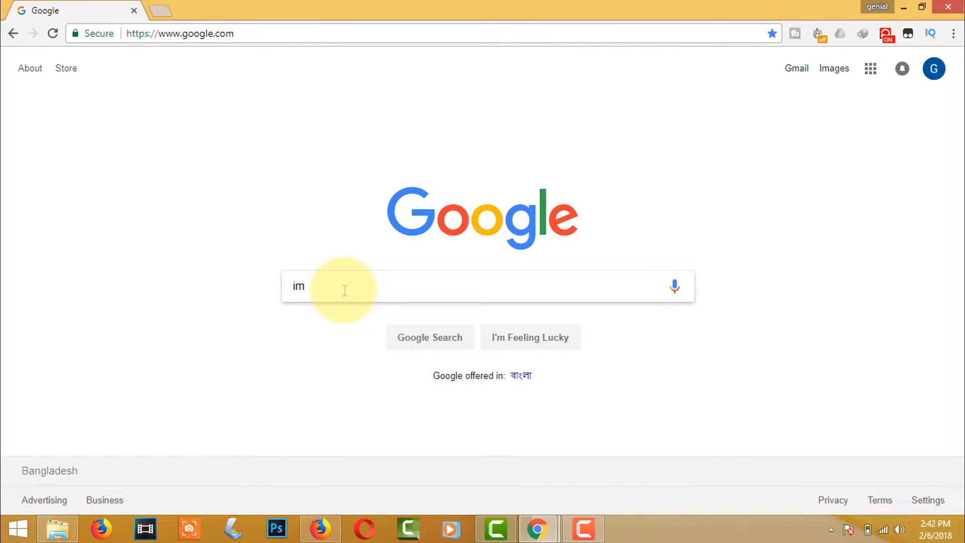
Search the web for imgburn and open the official ImgBurn website from the results.
text(gburn)
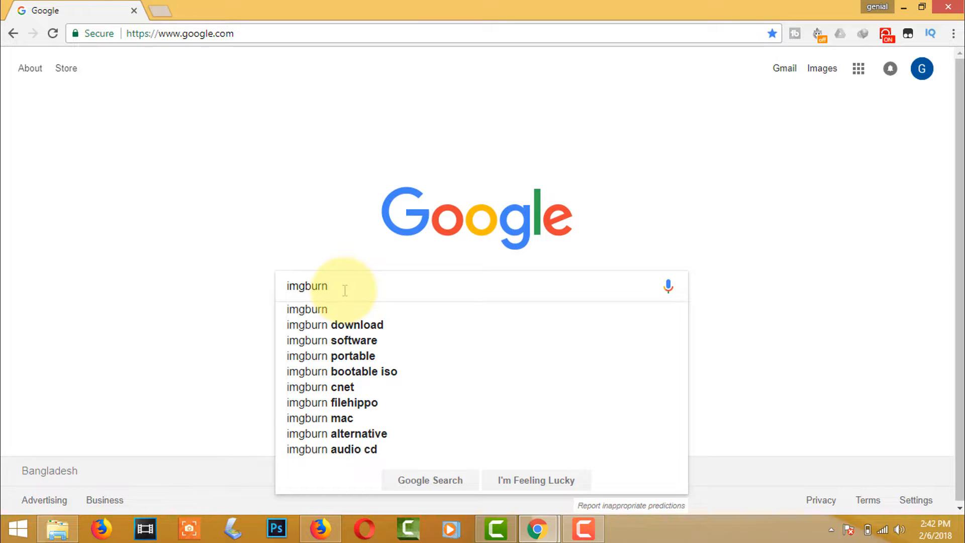
key(Return)
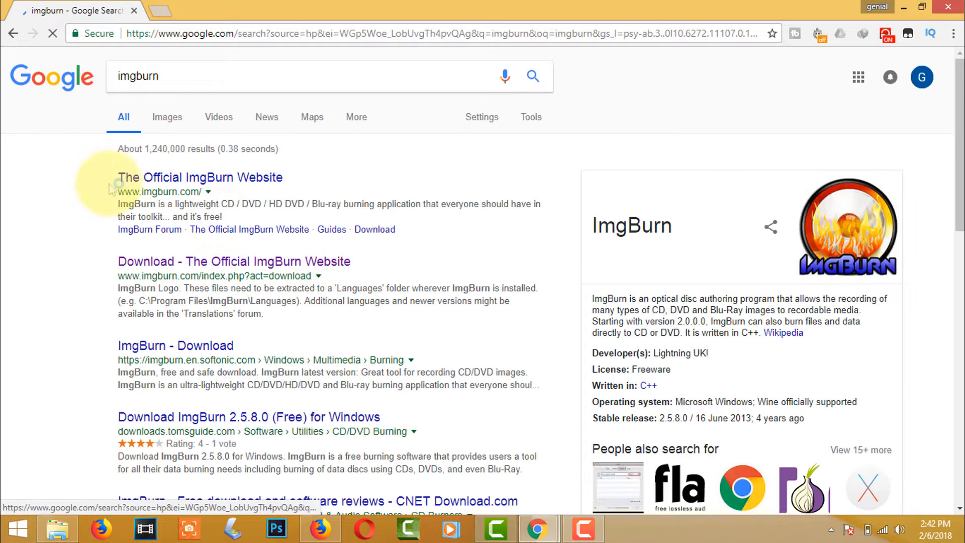
click(149, 180)
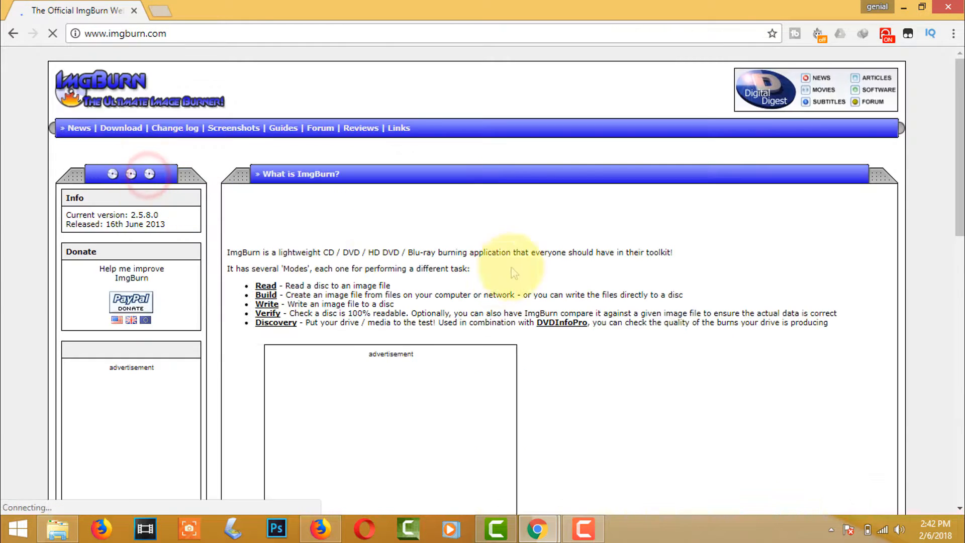
Search for power iso in a new browser tab.
click(523, 59)
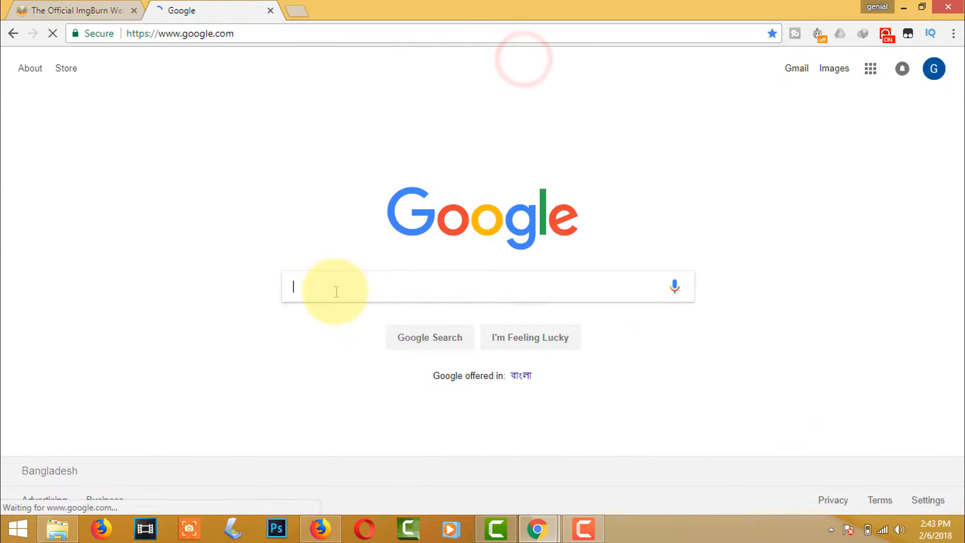
click(340, 289)
text(power iso)
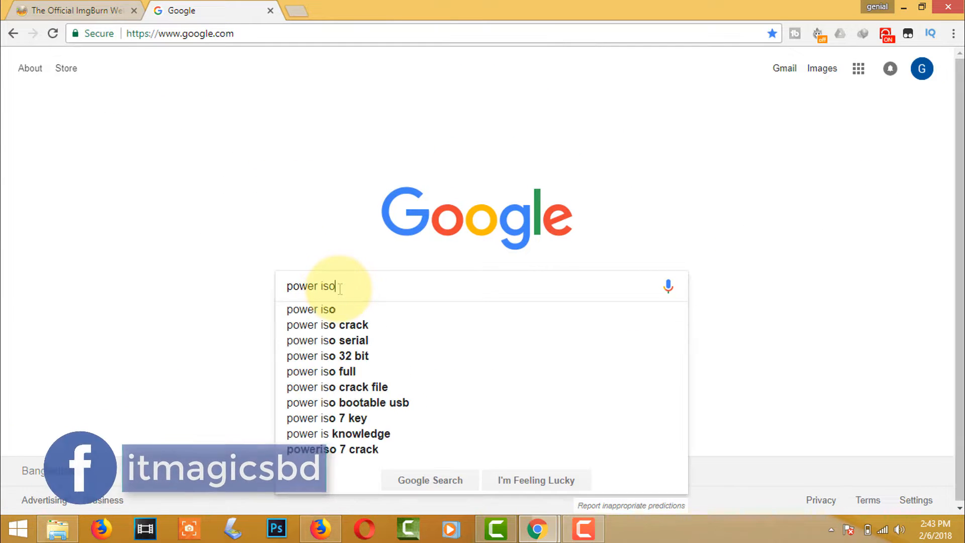
key(Return)
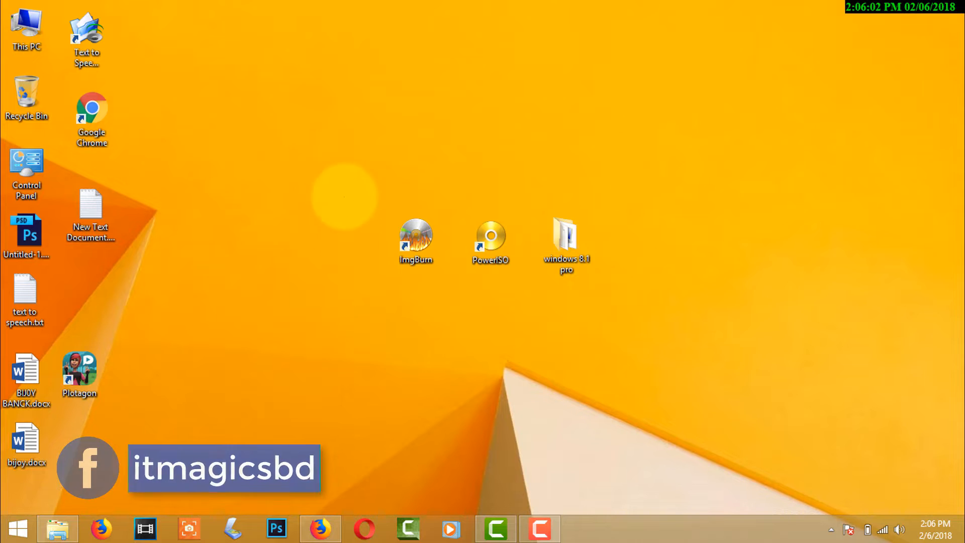
Look through the Windows setup files in the desktop folder windows 8.1 pro, and close the folder.
drag(344, 196, 742, 371)
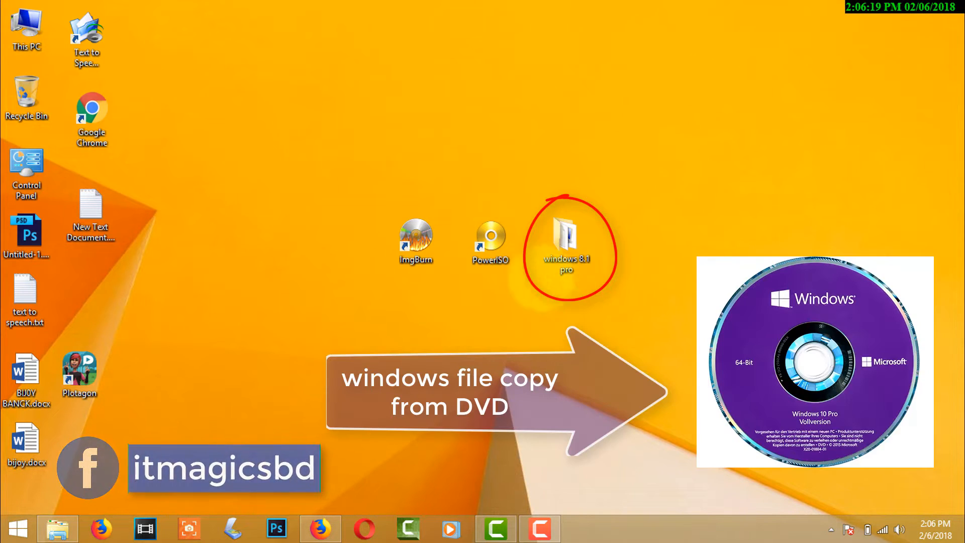
click(566, 251)
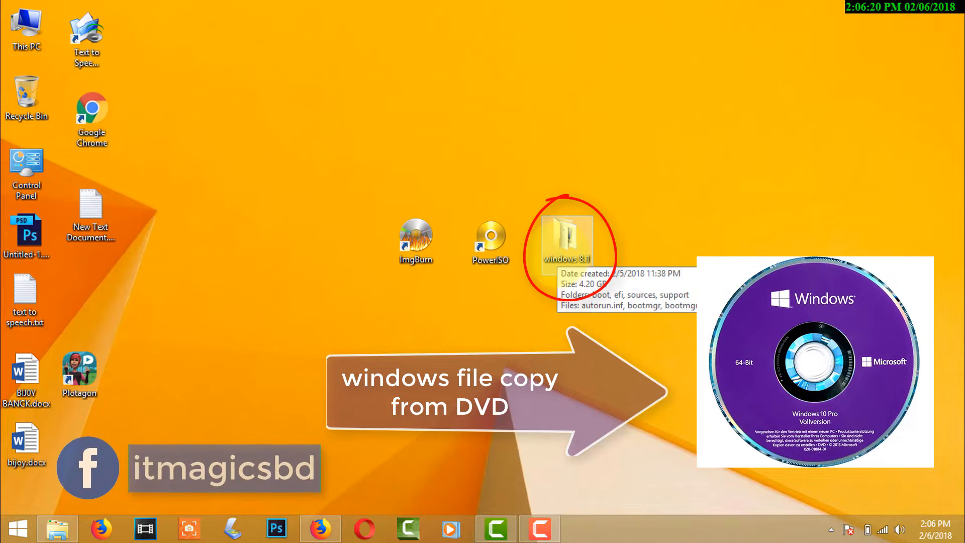
double_click(564, 259)
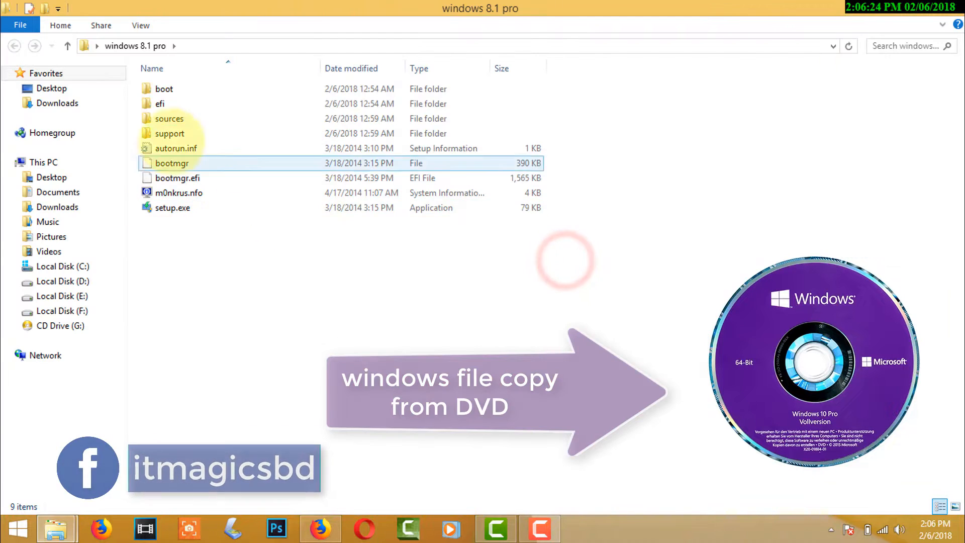
click(393, 206)
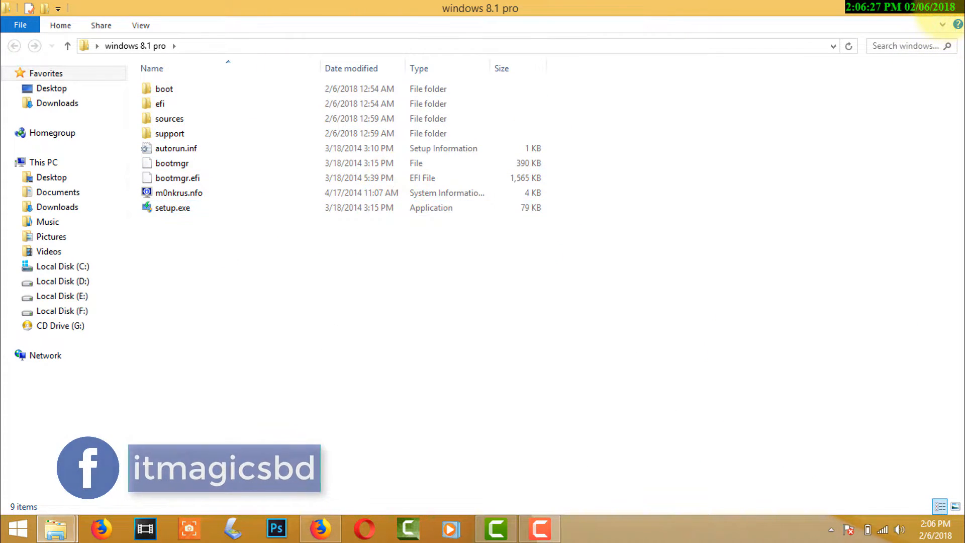
click(947, 6)
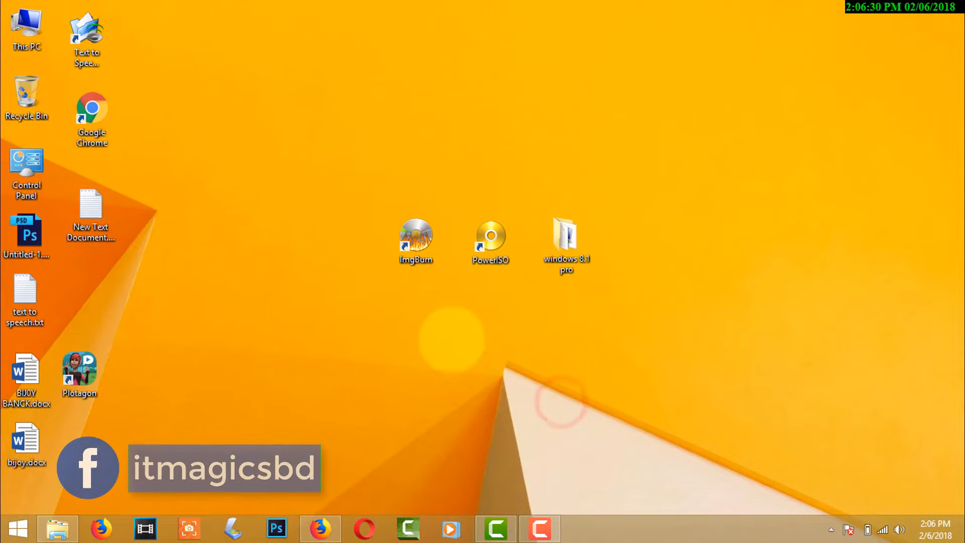
Launch ImgBurn from the desktop and choose to create an image file from files/folders.
right_click(413, 235)
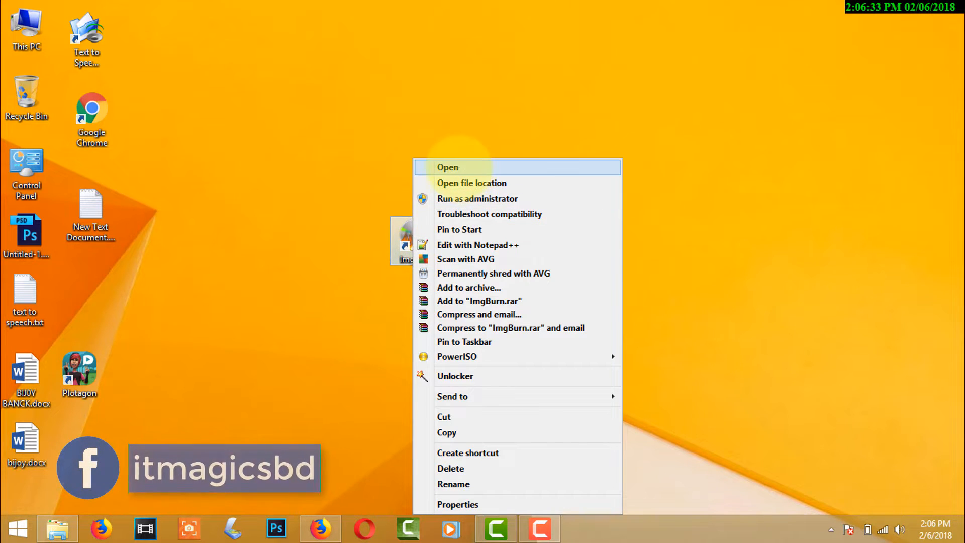
click(462, 166)
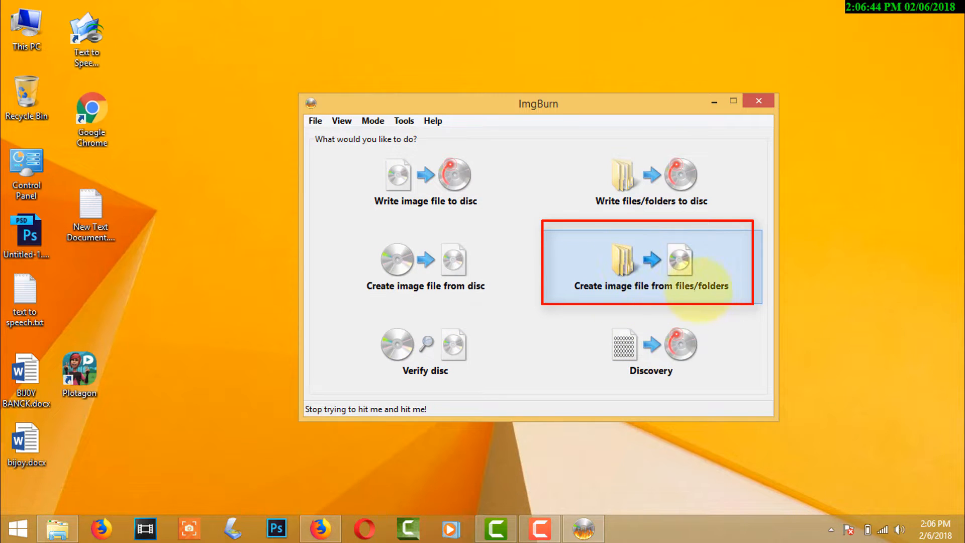
click(619, 282)
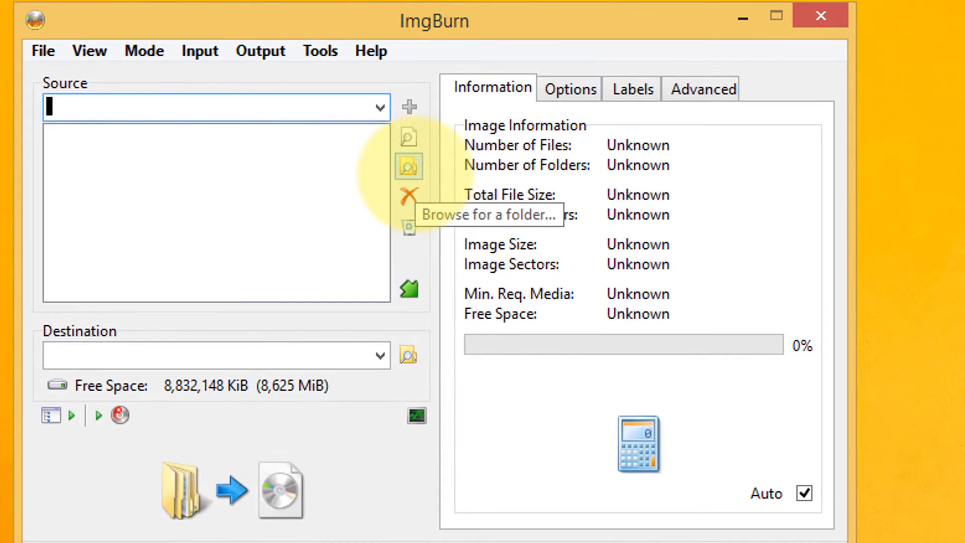
Add the desktop folder windows 8.1 pro as the source, including only its contents in the image.
click(524, 187)
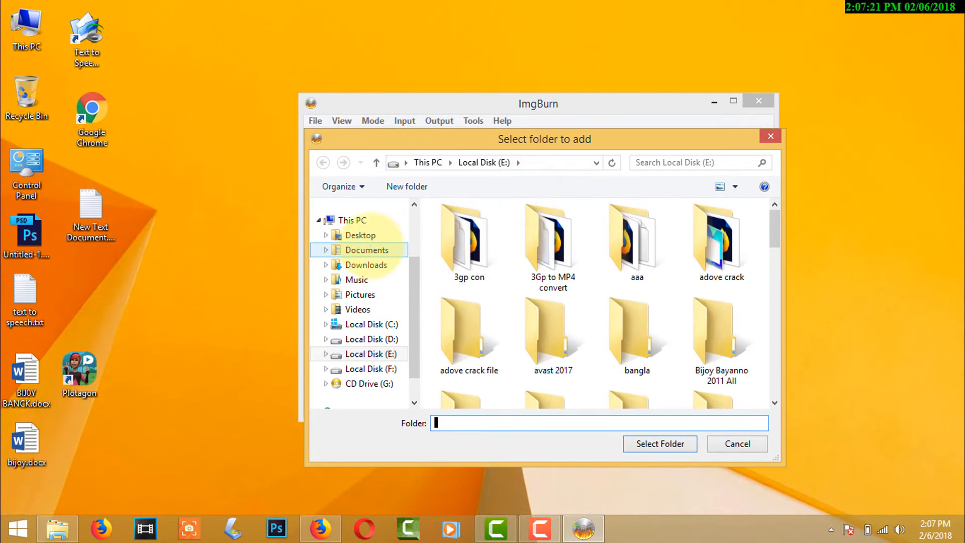
drag(507, 143, 524, 132)
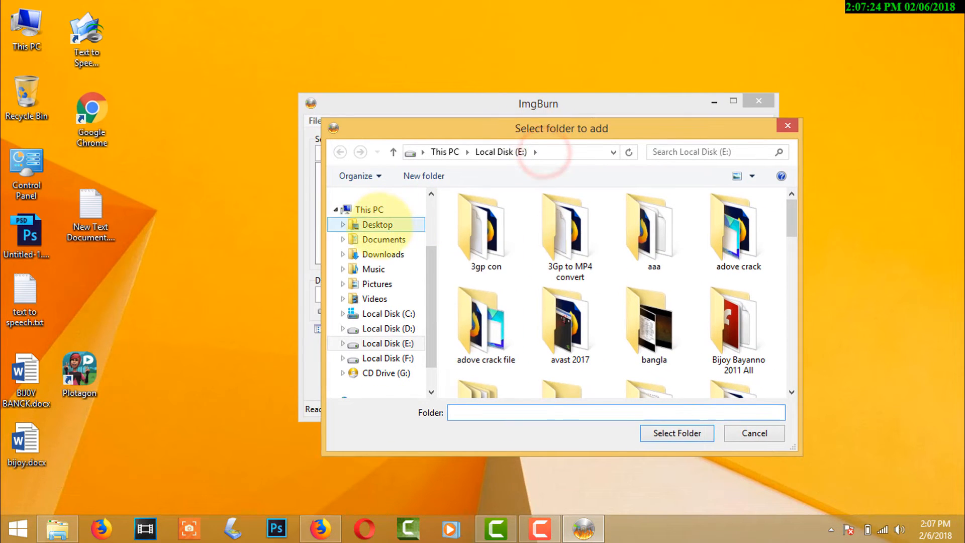
click(378, 224)
click(537, 212)
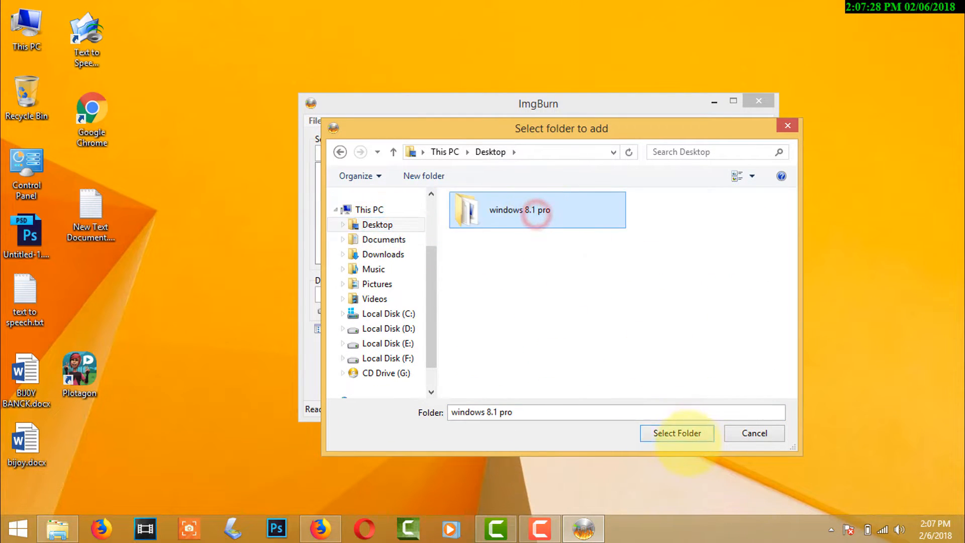
click(669, 432)
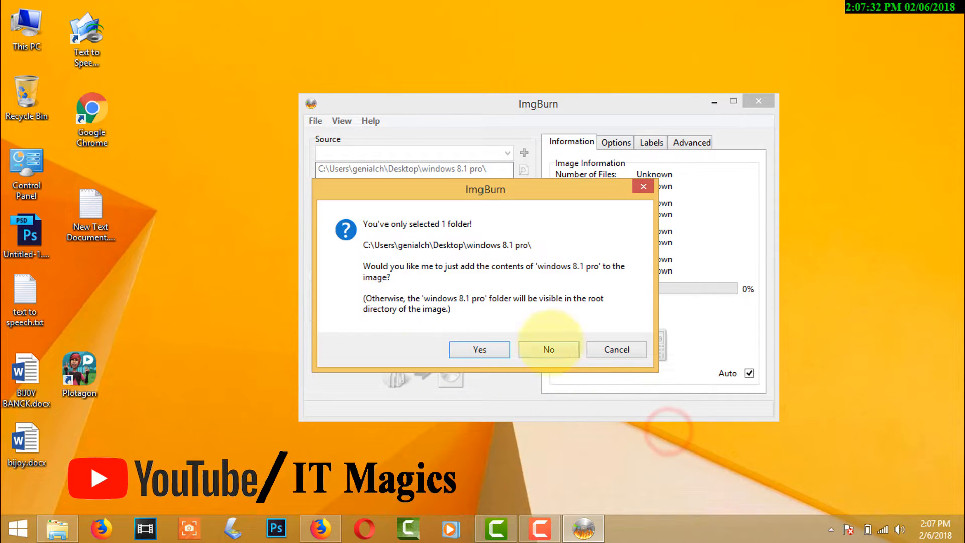
click(480, 349)
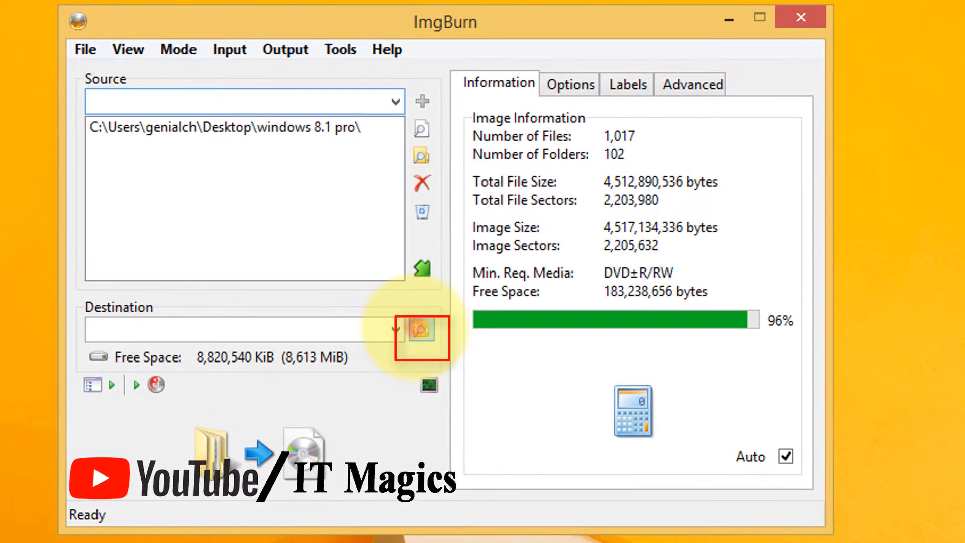
Set the image's destination to the Desktop, with ISO Files (*.iso) as the file type.
click(421, 330)
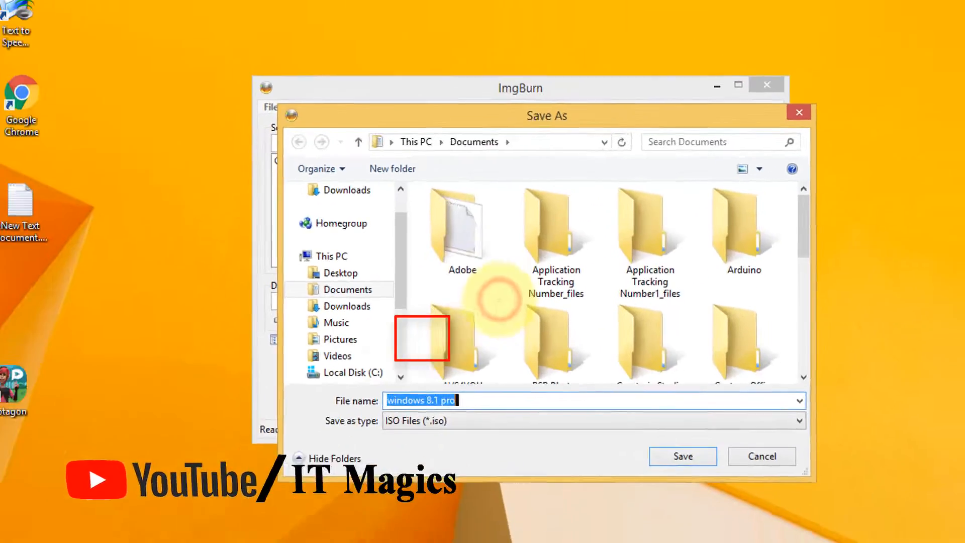
click(377, 269)
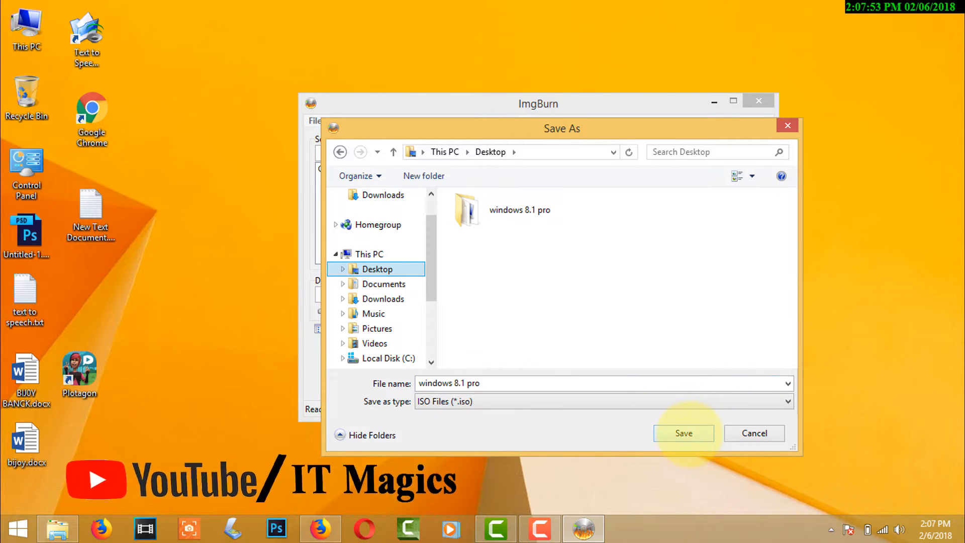
click(470, 402)
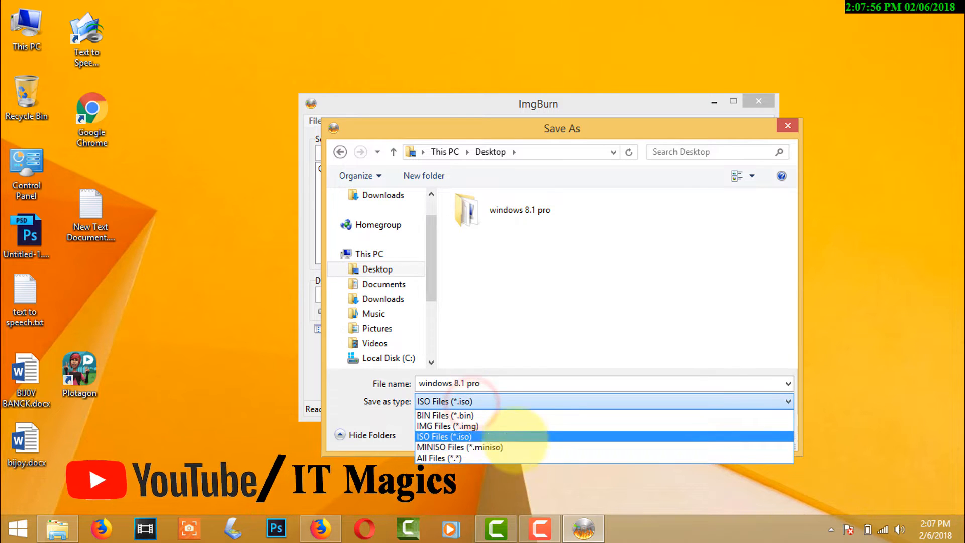
click(432, 249)
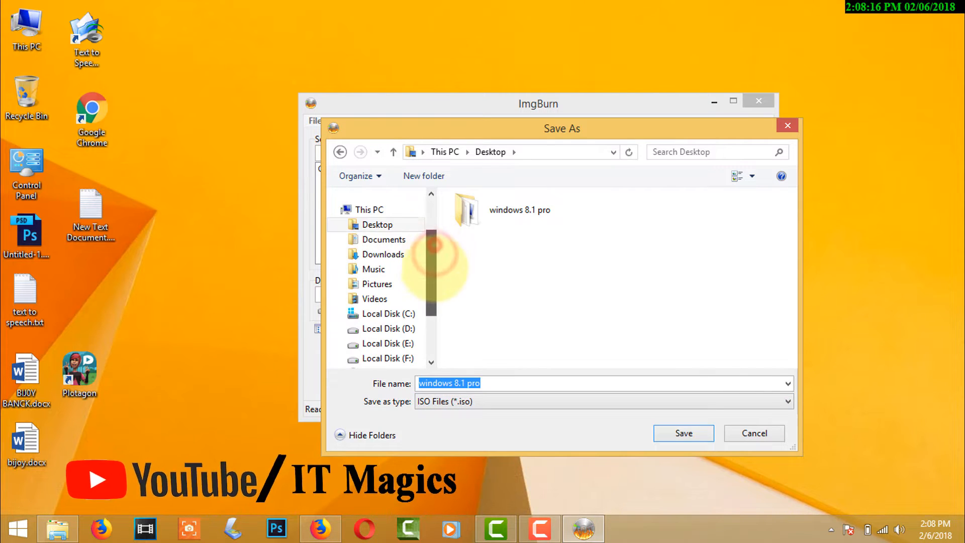
drag(436, 269, 436, 255)
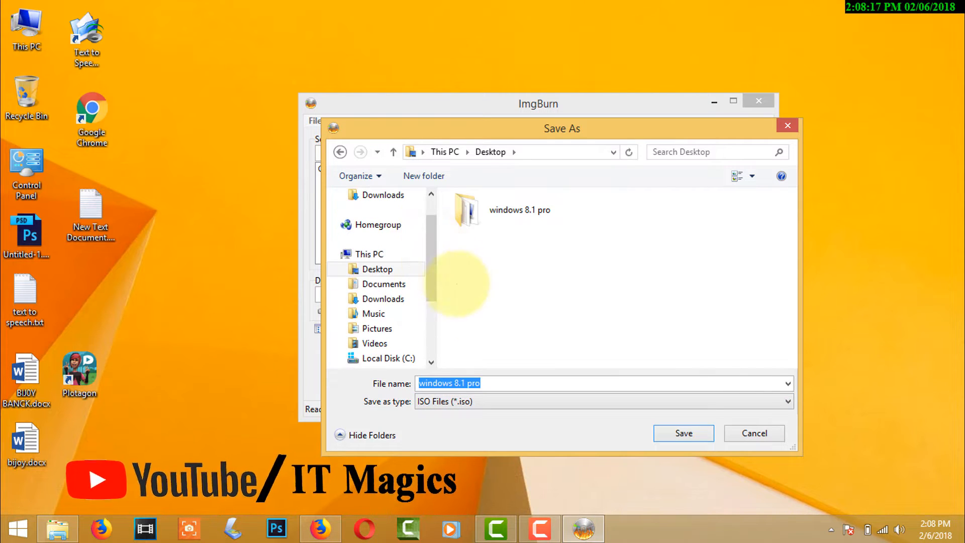
click(470, 313)
Name the image file windows 8.1 Pro.iso and save the destination.
click(496, 383)
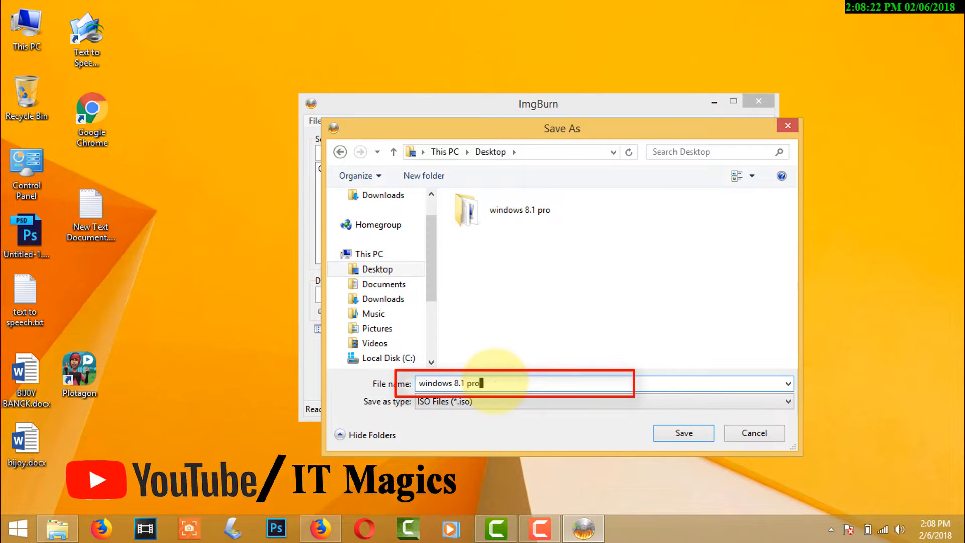
key(BackSpace)
key(BackSpace)
text(r)
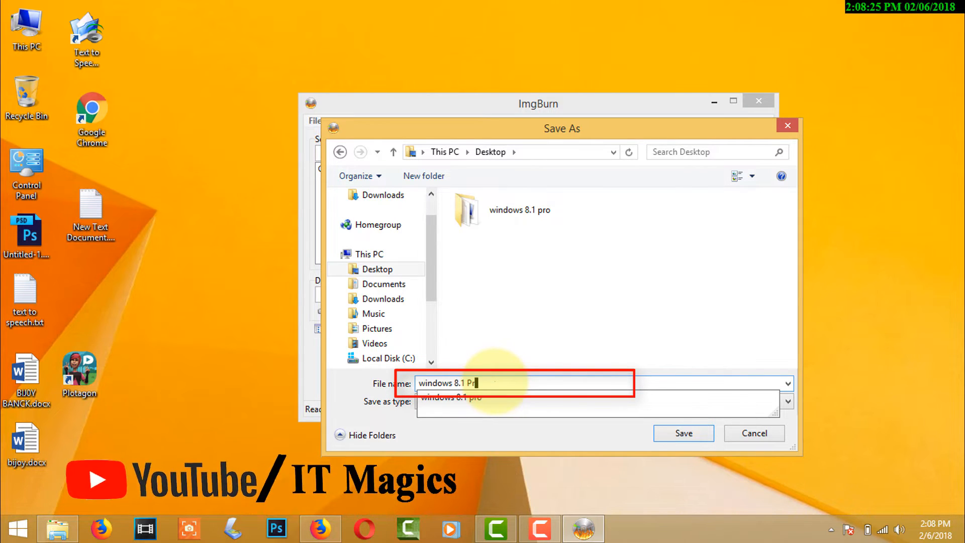
text(o.)
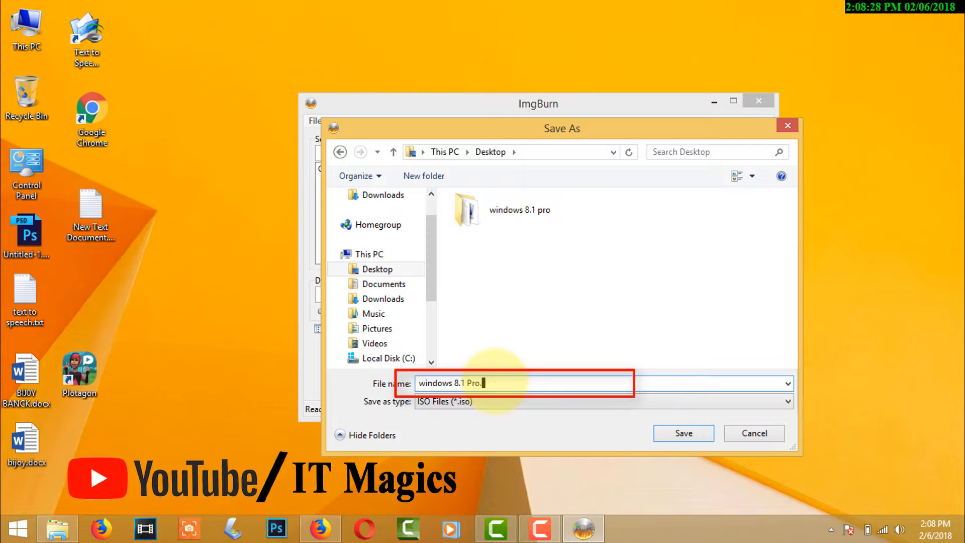
text(iso)
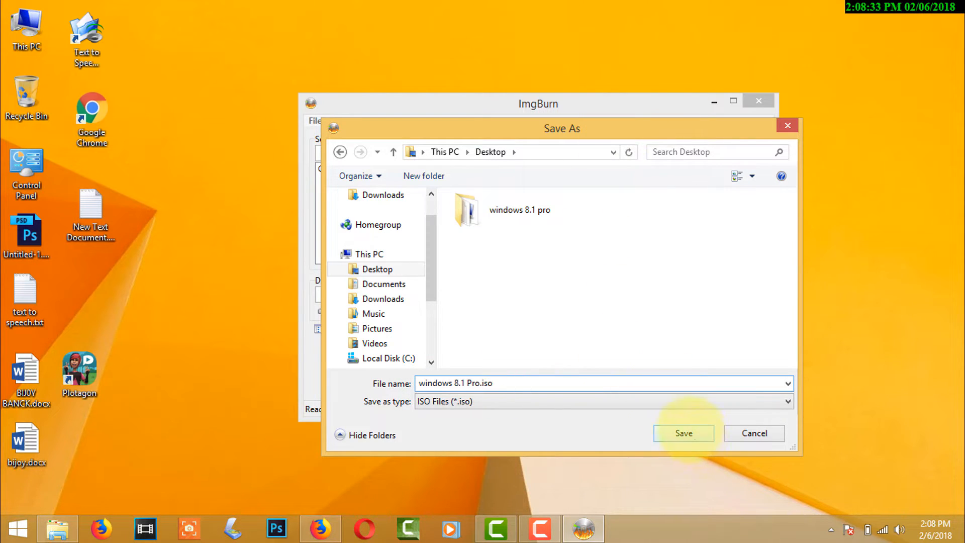
click(686, 432)
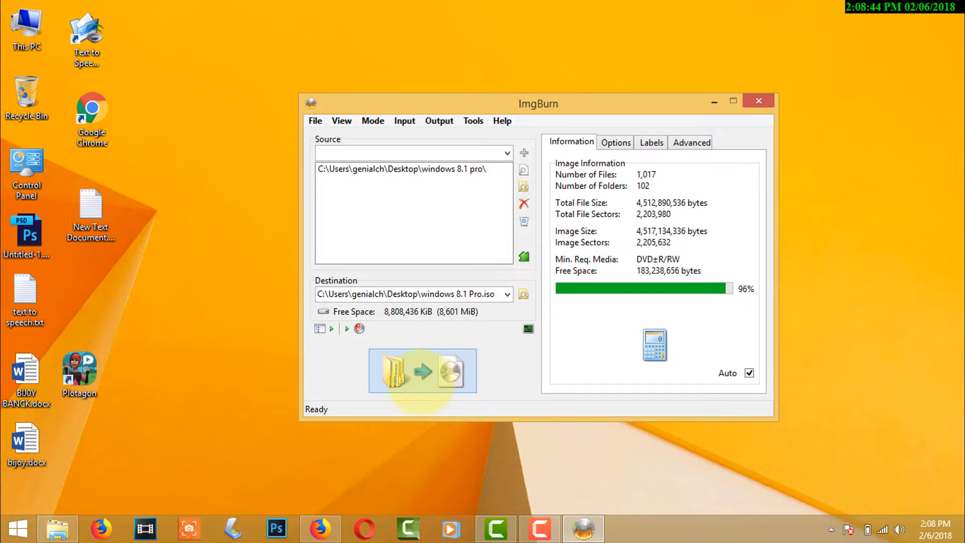
Build the ISO image, accepting the generated volume label and the image summary.
click(422, 377)
click(476, 347)
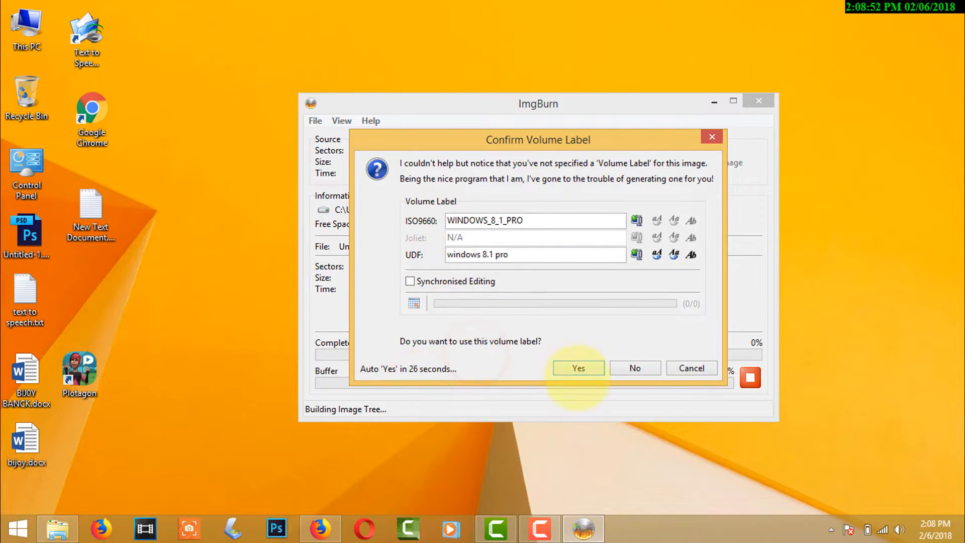
click(579, 368)
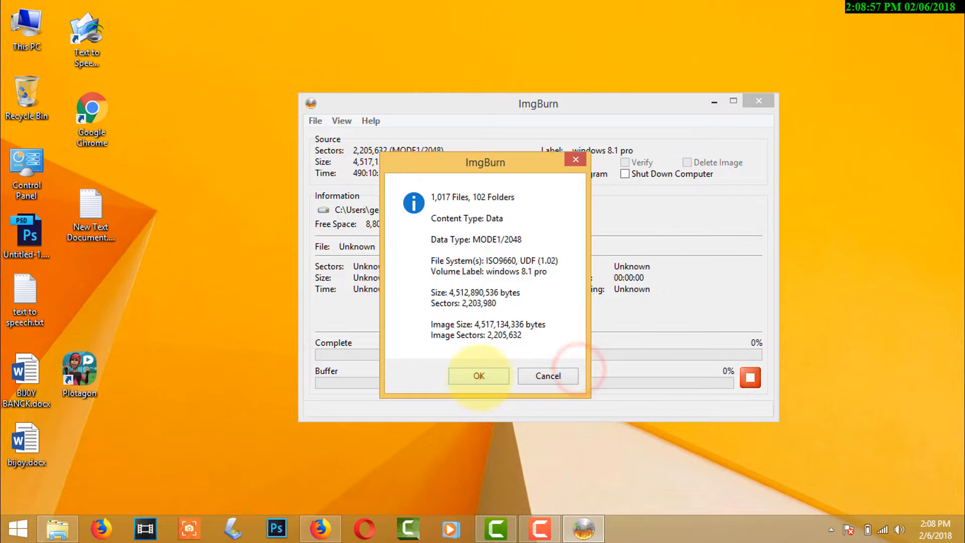
click(479, 376)
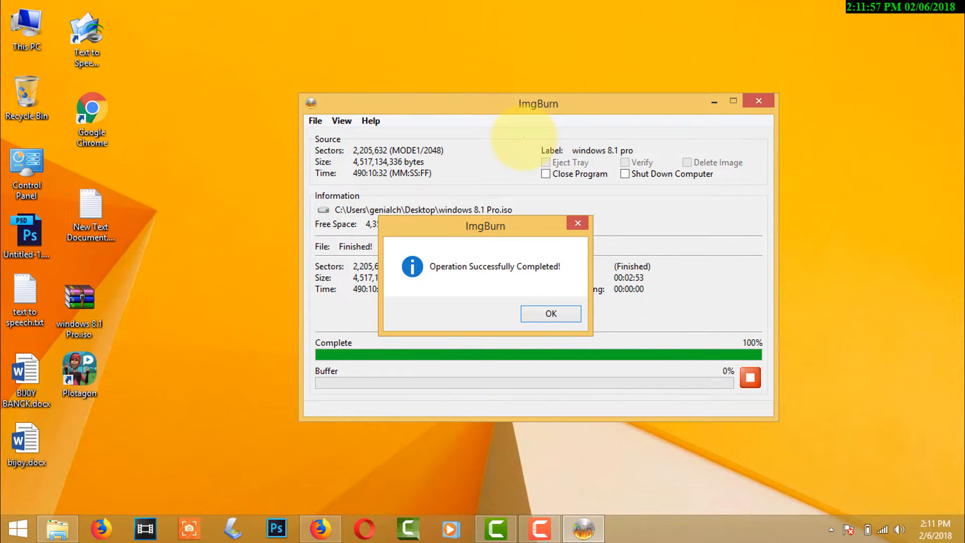
Acknowledge the finished build and close ImgBurn to return to the desktop.
click(551, 313)
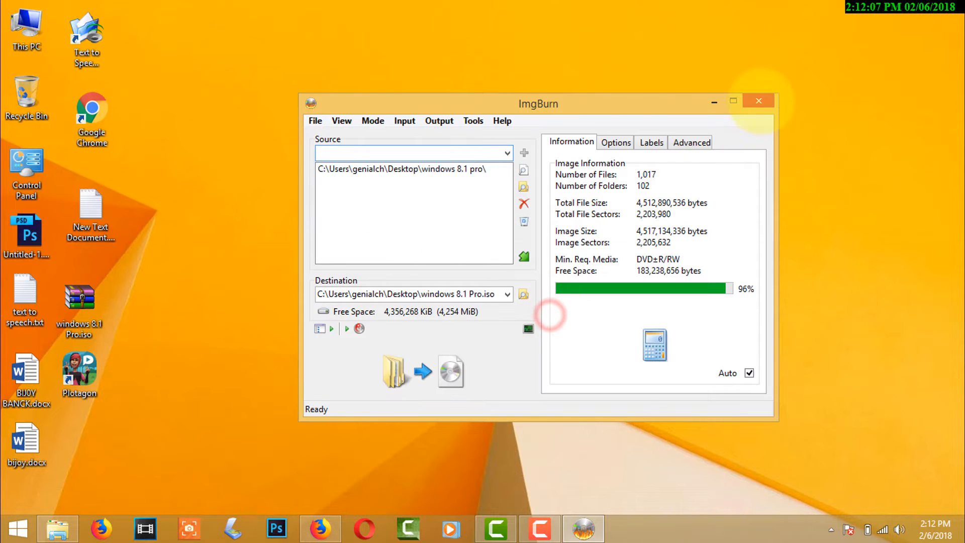
click(760, 100)
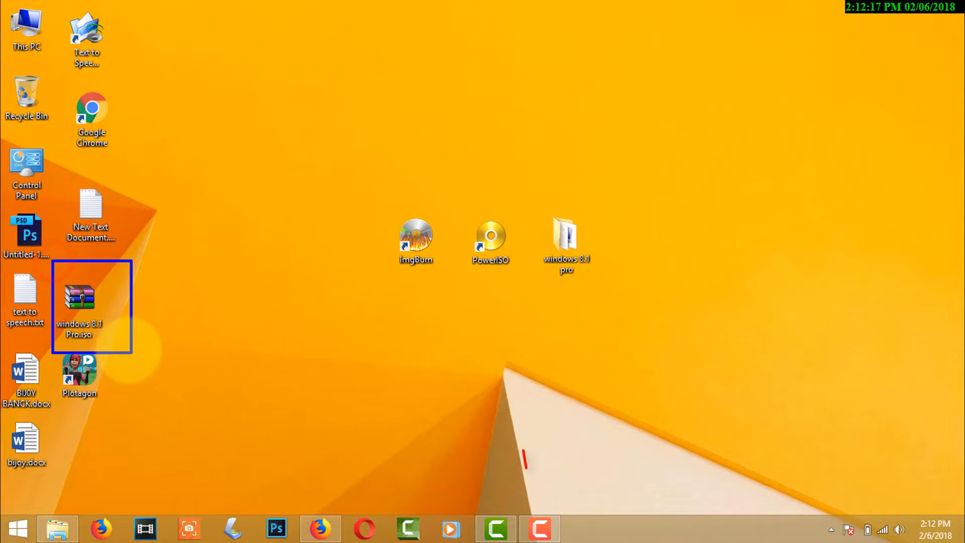
click(551, 402)
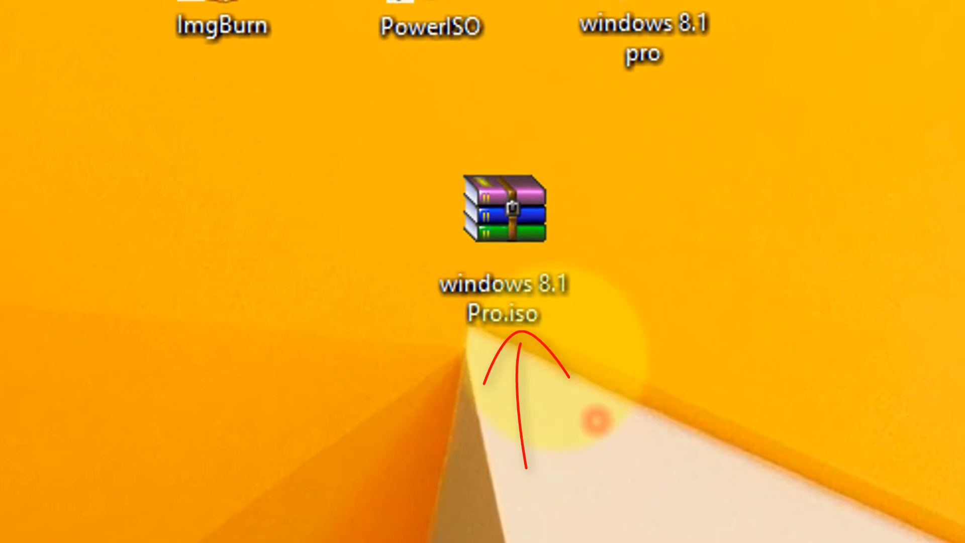
Check the file details of windows 8.1 Pro.iso on the desktop.
mouse_move(521, 367)
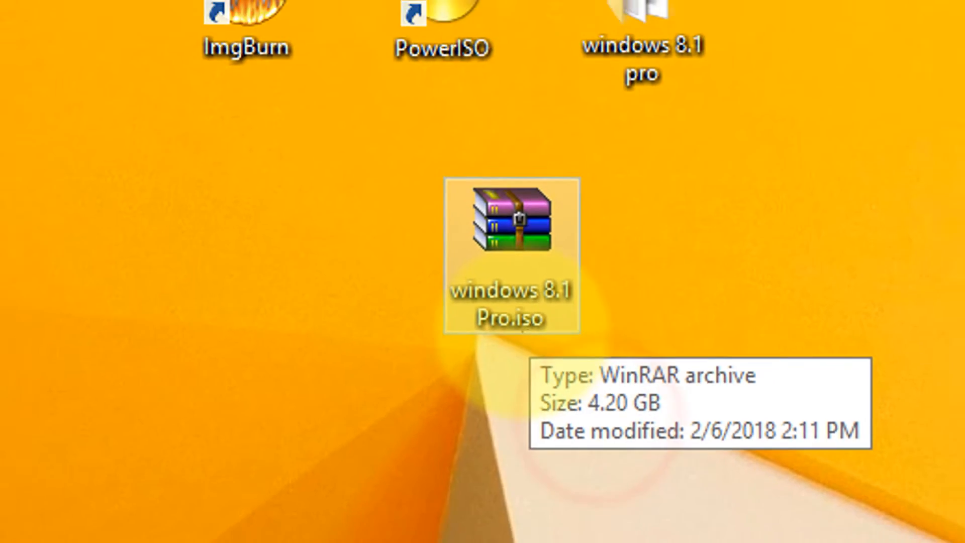
right_click(504, 246)
click(502, 528)
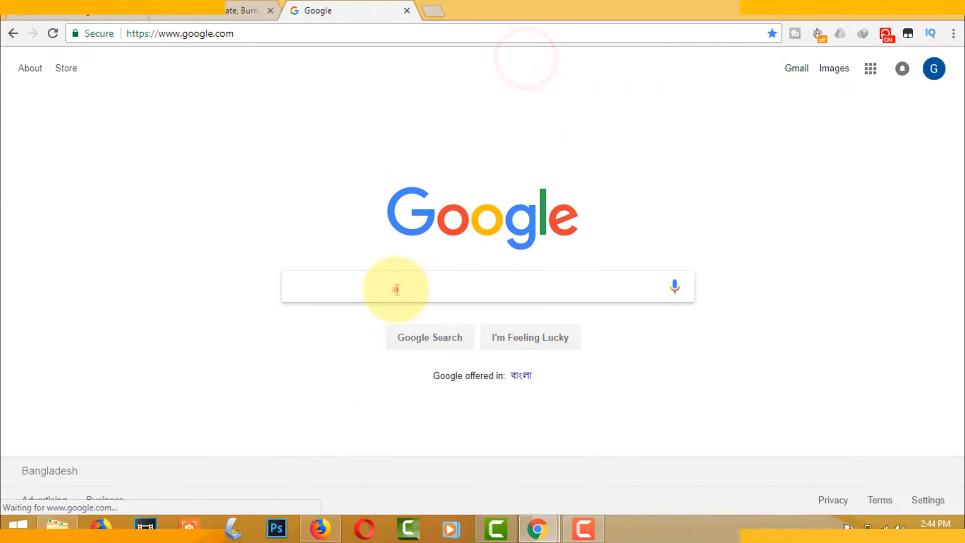
Switch to Chrome and search Google for "windows 8.1 iso file".
text(windows)
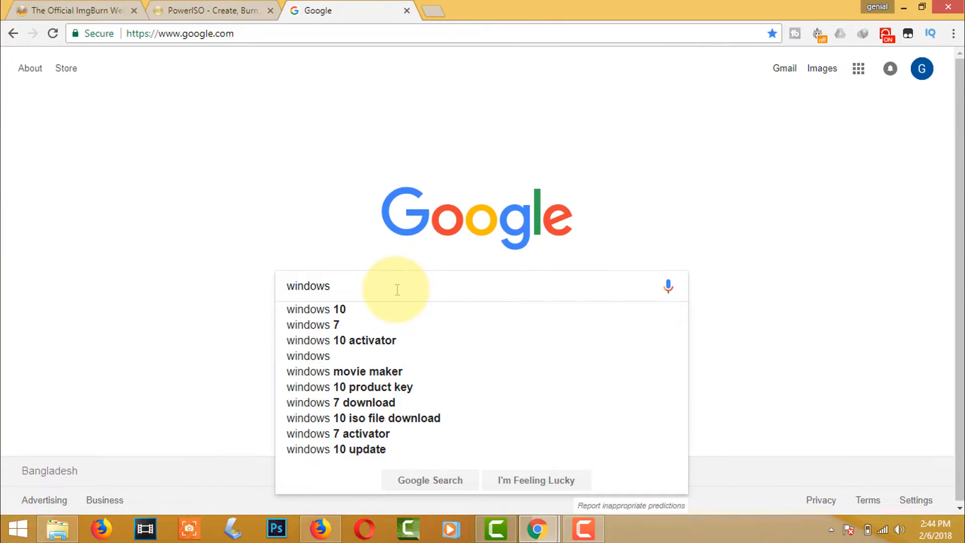
text( 8.1 s)
key(BackSpace)
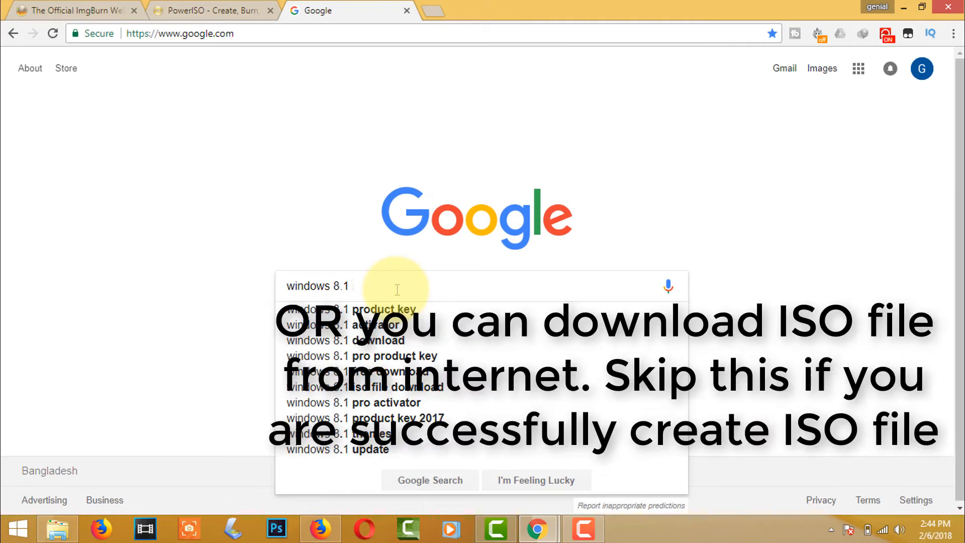
text(iso file)
key(Return)
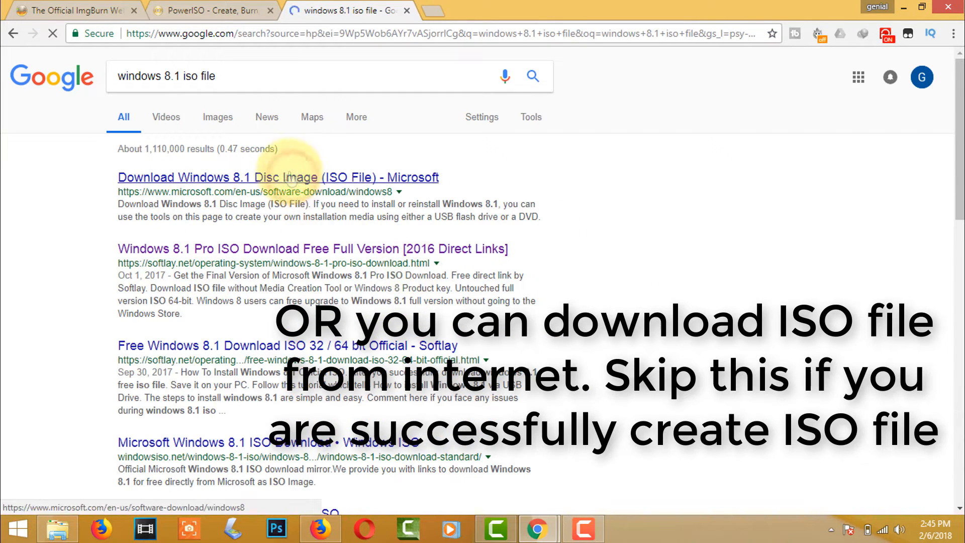
Look at Microsoft's Windows 8.1 download page, return to the results and view Softlay's Windows 8.1 Pro ISO download page.
scroll(426, 298, down, 5)
scroll(426, 301, up, 5)
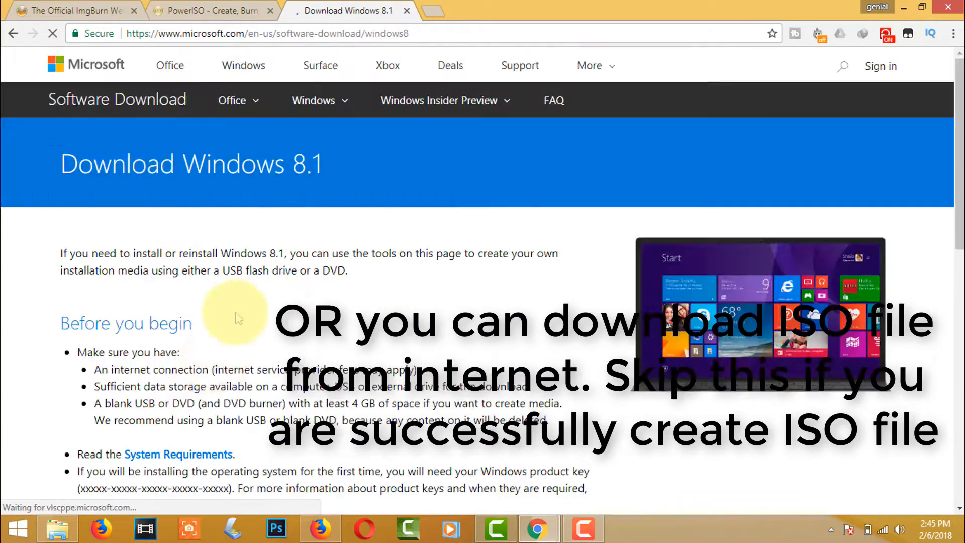
click(14, 33)
click(285, 253)
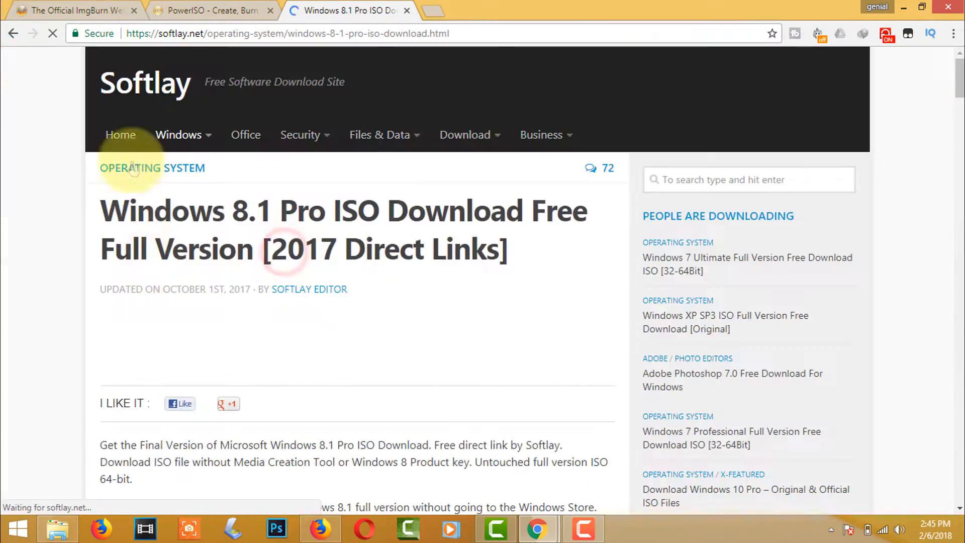
scroll(291, 280, down, 5)
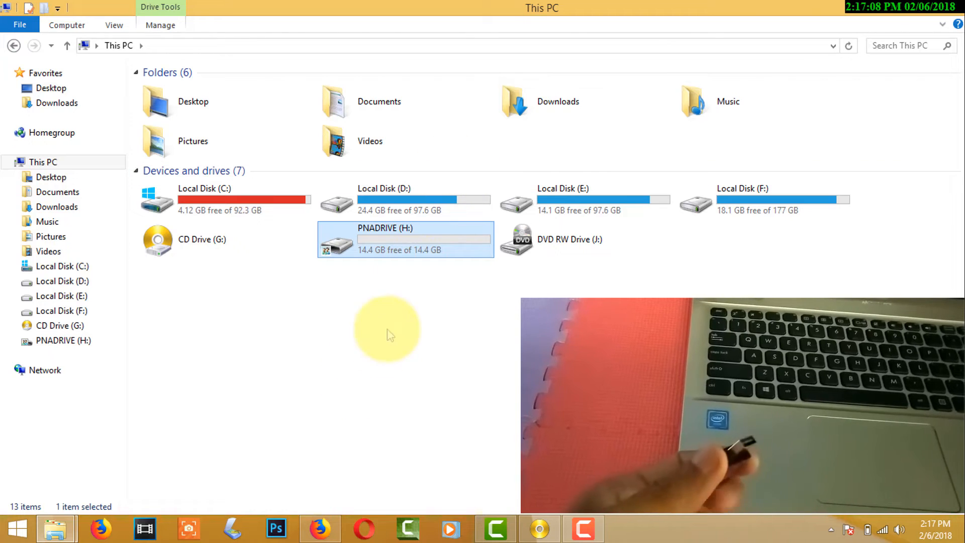
In This PC, open the format settings for the PNADRIVE (H:) flash drive and choose the FAT32 (Default) file system.
click(409, 355)
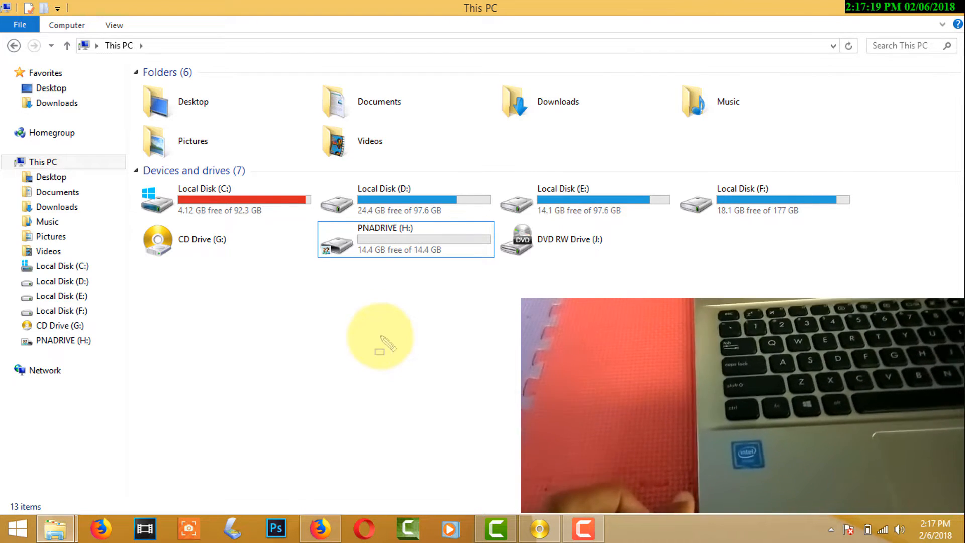
mouse_move(301, 220)
mouse_down()
mouse_move(444, 273)
mouse_move(506, 272)
mouse_up()
right_click(416, 241)
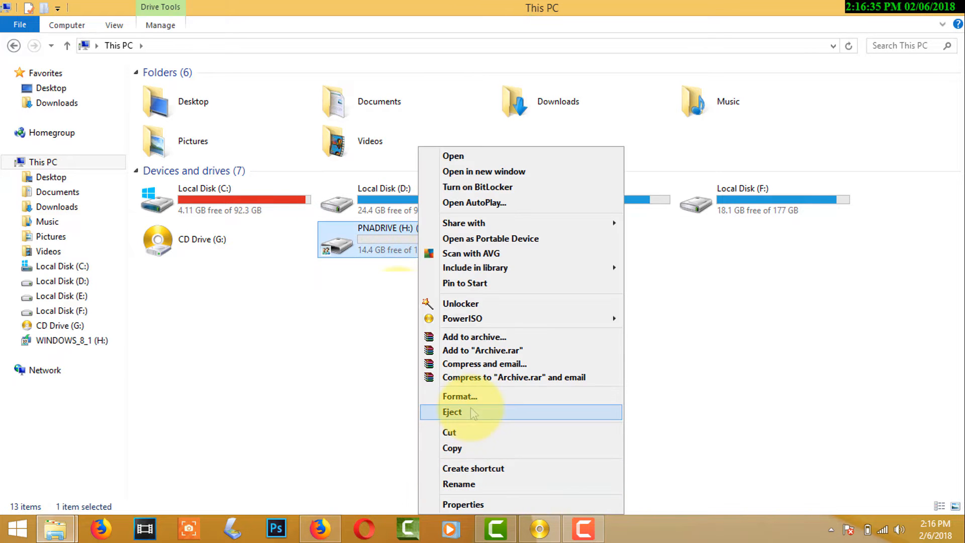
click(437, 395)
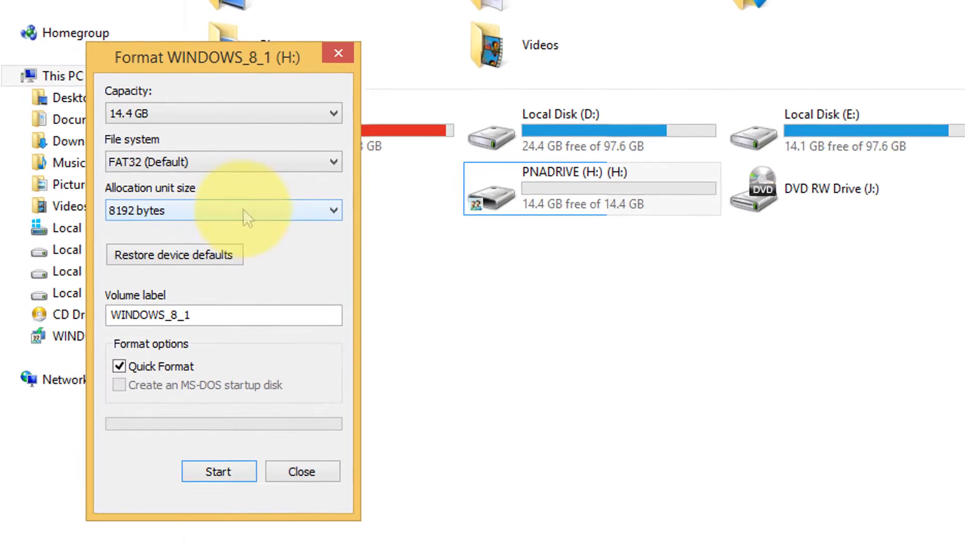
click(224, 152)
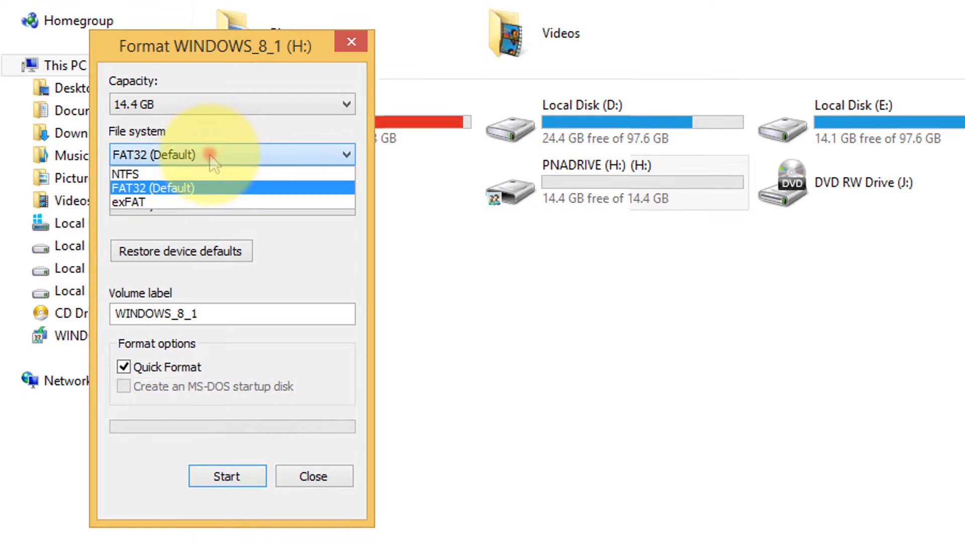
click(166, 194)
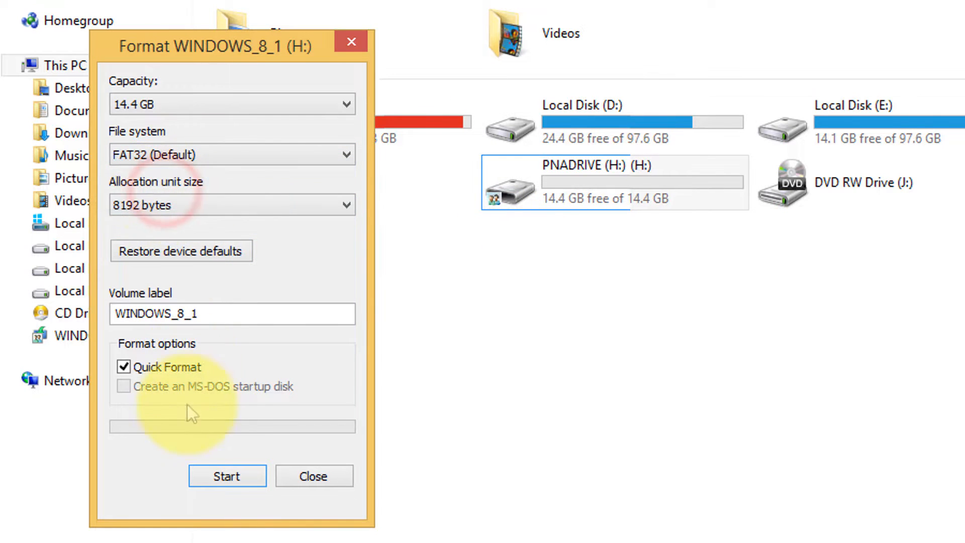
Quick-format the flash drive, accepting the data-loss and drive-in-use warnings, and close the format dialog.
click(243, 477)
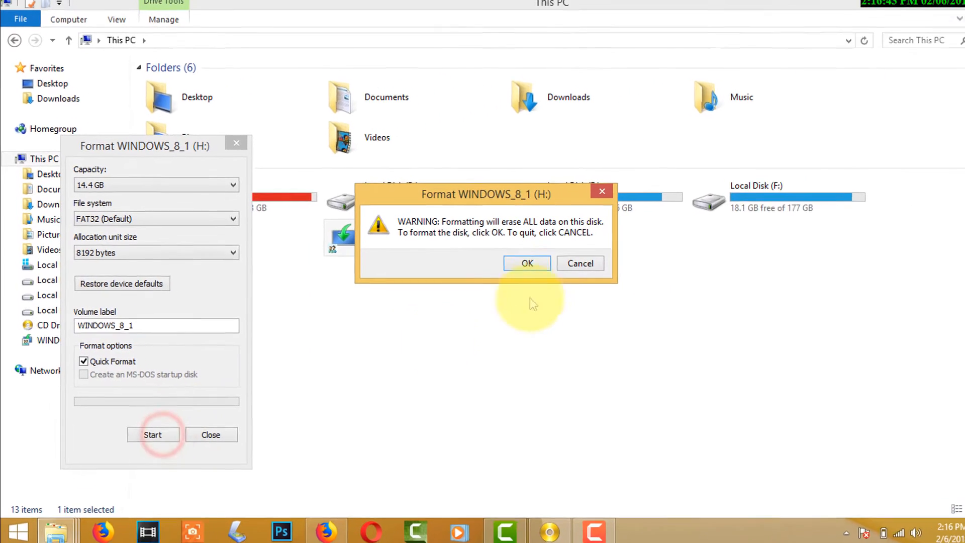
click(528, 269)
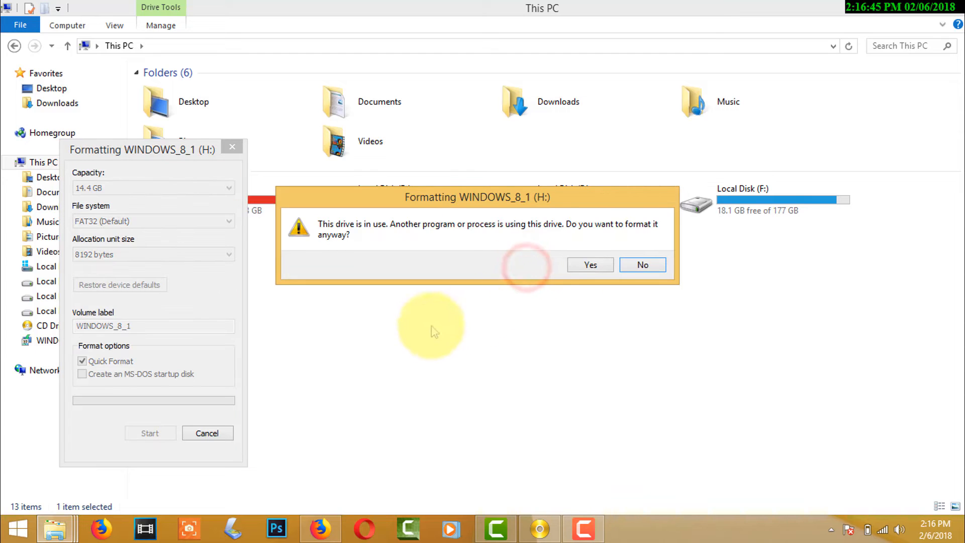
click(578, 267)
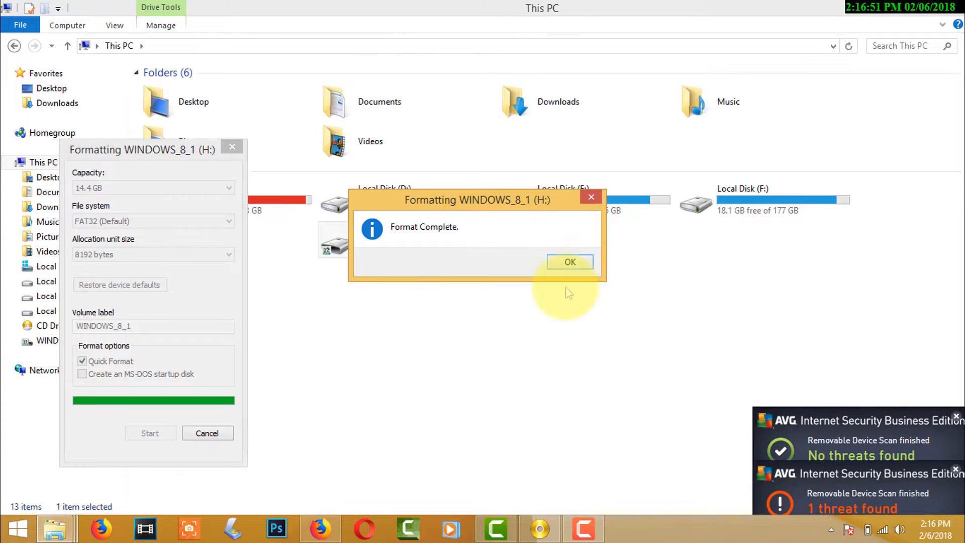
click(570, 262)
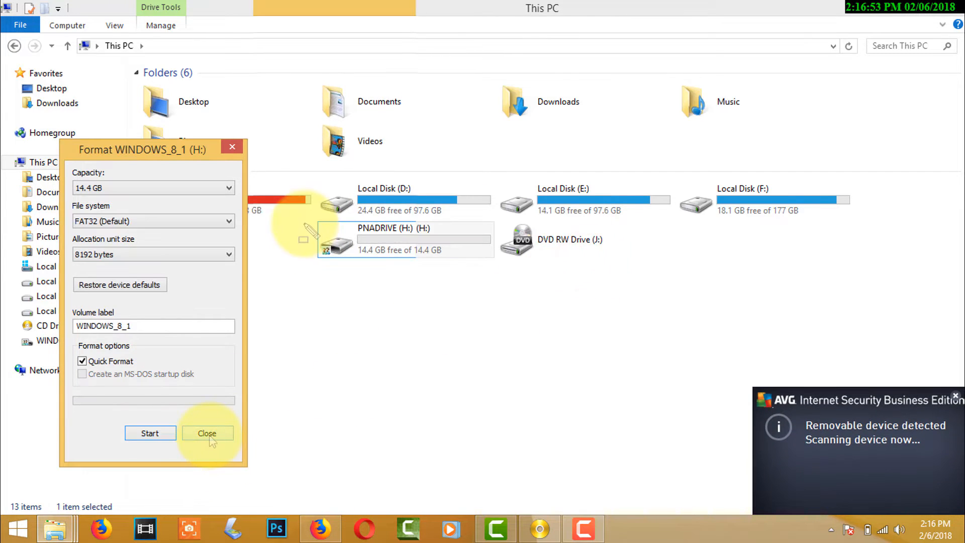
click(207, 433)
click(381, 366)
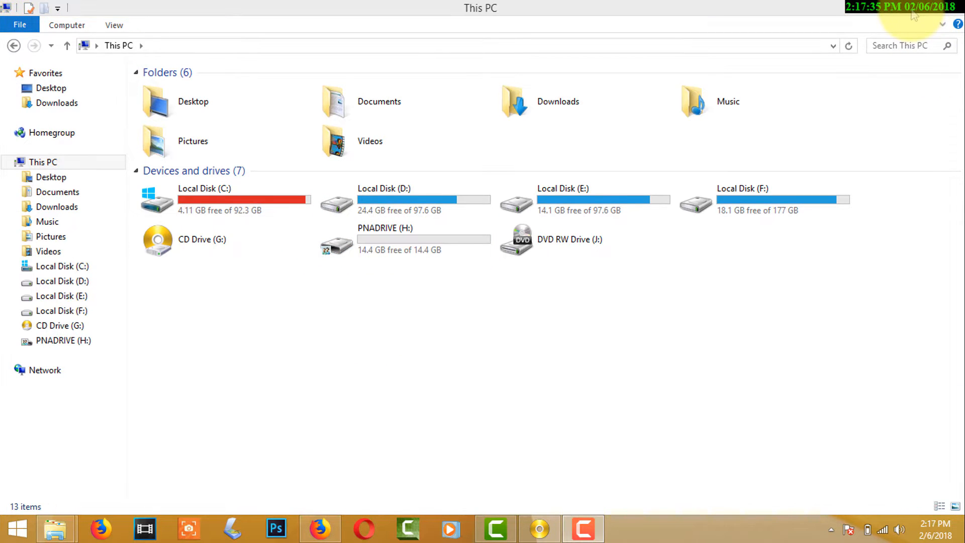
Return to the desktop and move windows 8.1 Pro.iso beside the ImgBurn shortcut.
click(913, 14)
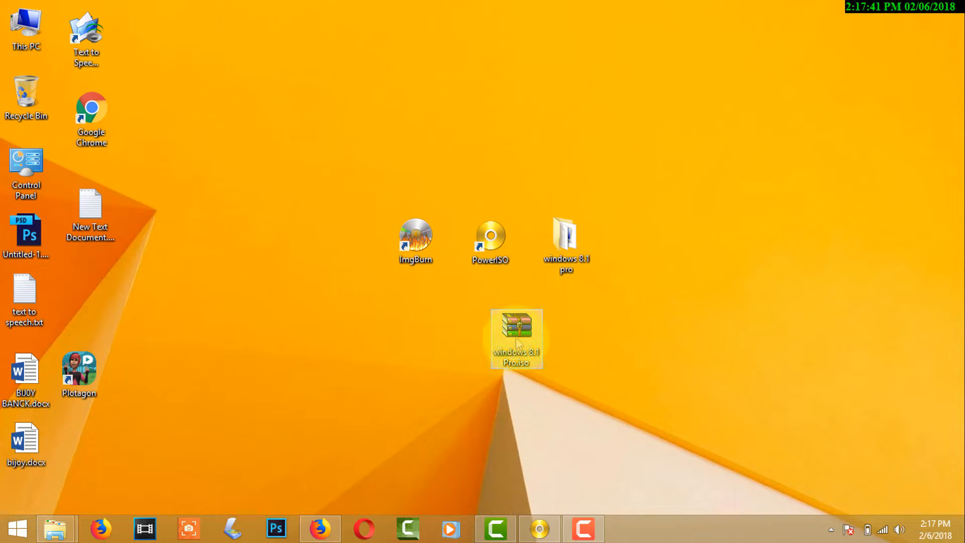
drag(517, 329, 368, 253)
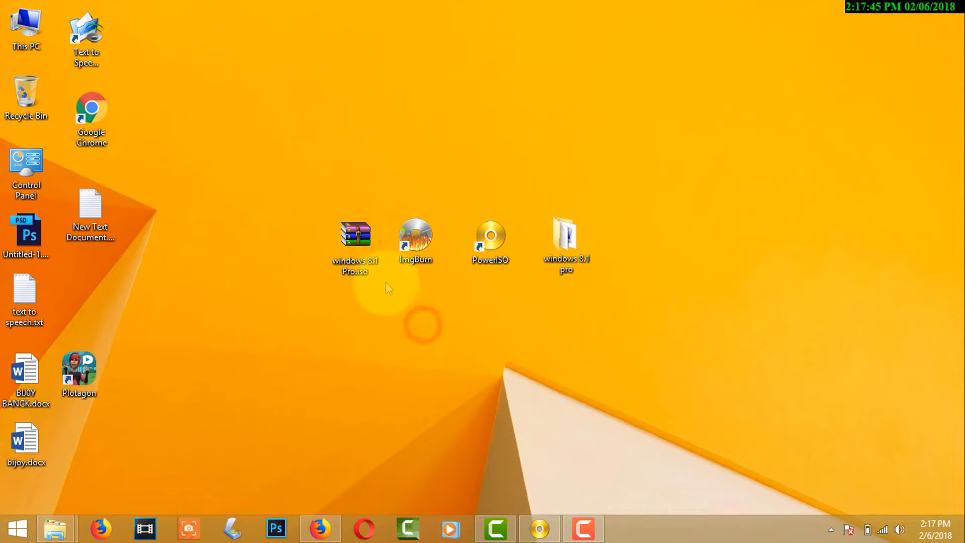
mouse_move(361, 279)
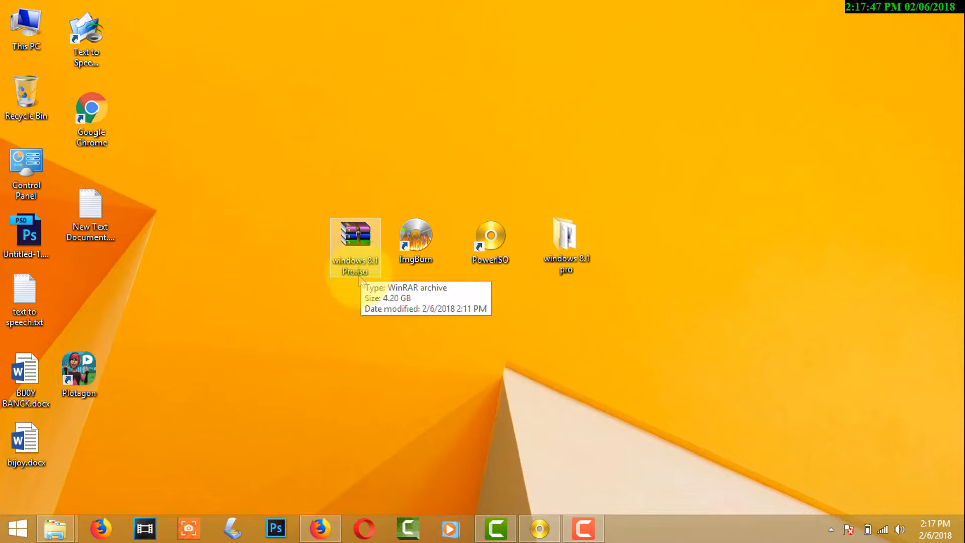
click(570, 247)
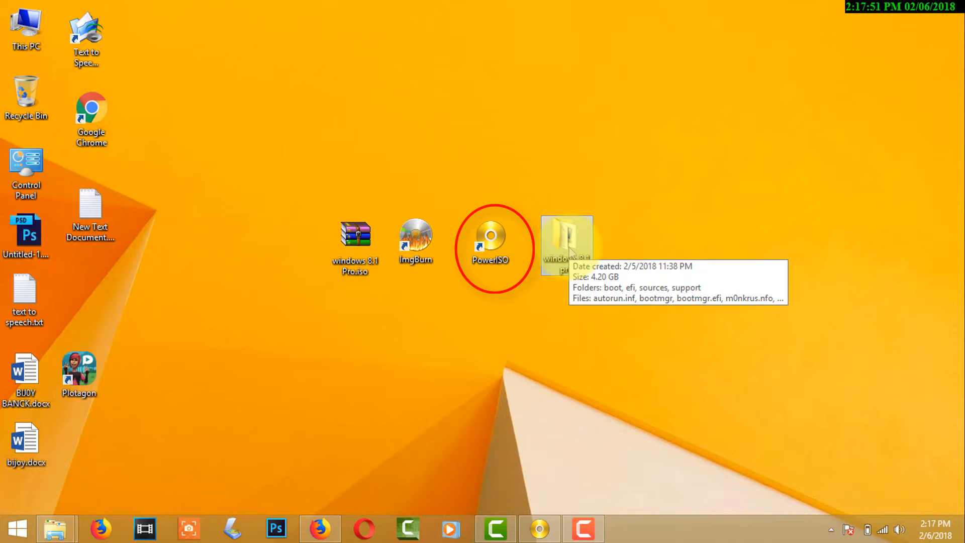
click(544, 324)
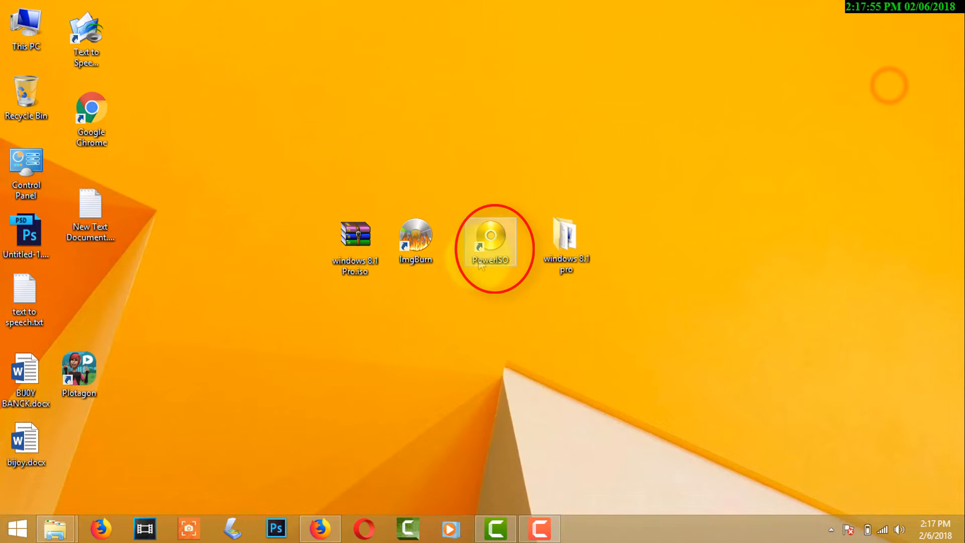
Launch PowerISO unregistered and open its Create bootable USB drive function, allowing it to run as administrator.
double_click(497, 260)
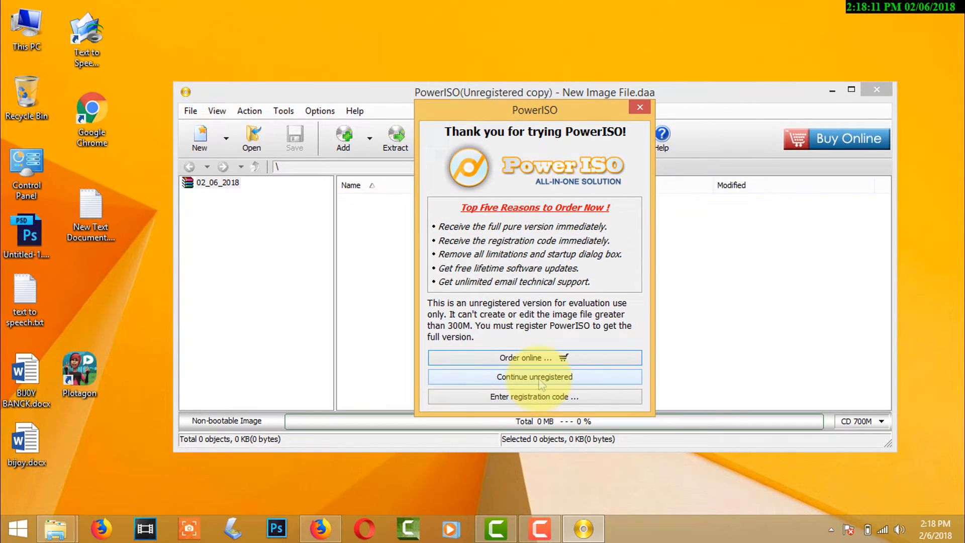
click(502, 420)
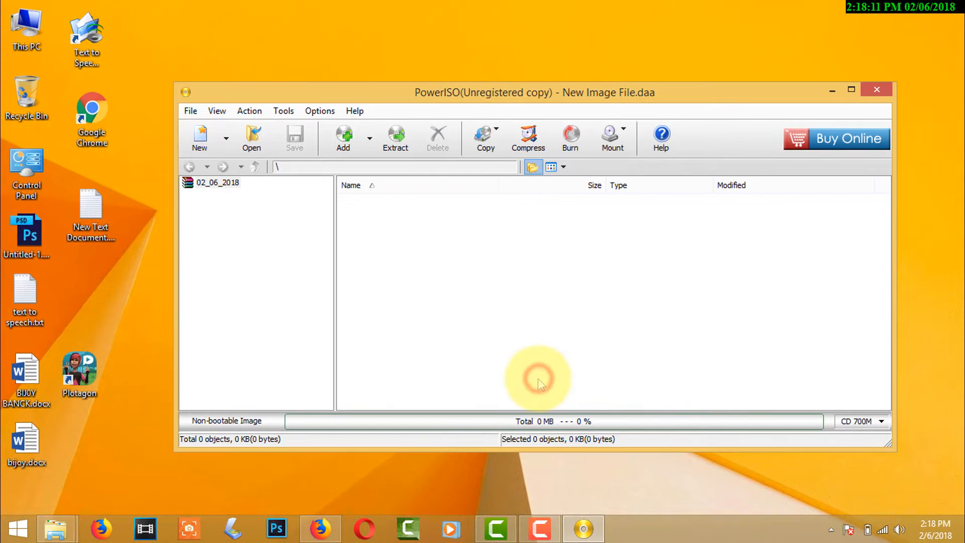
click(284, 114)
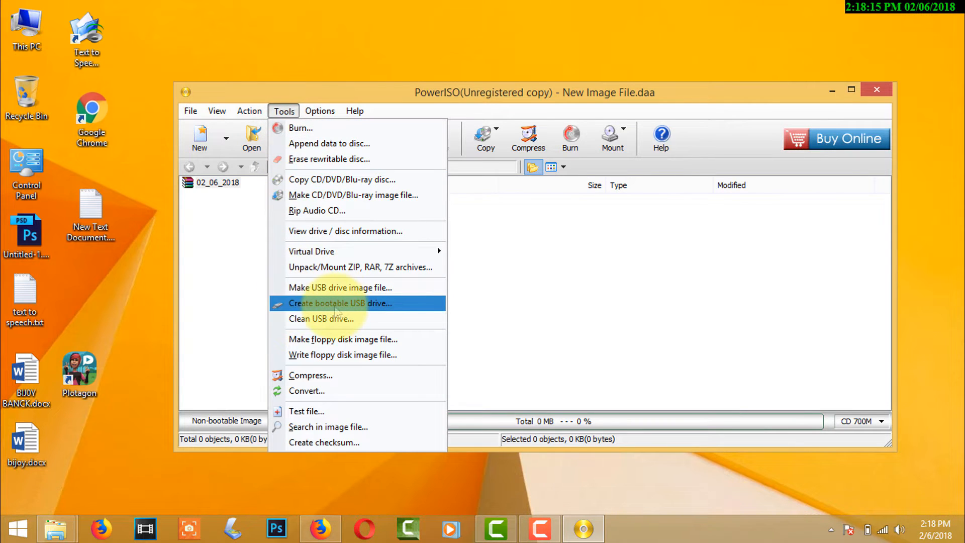
click(352, 304)
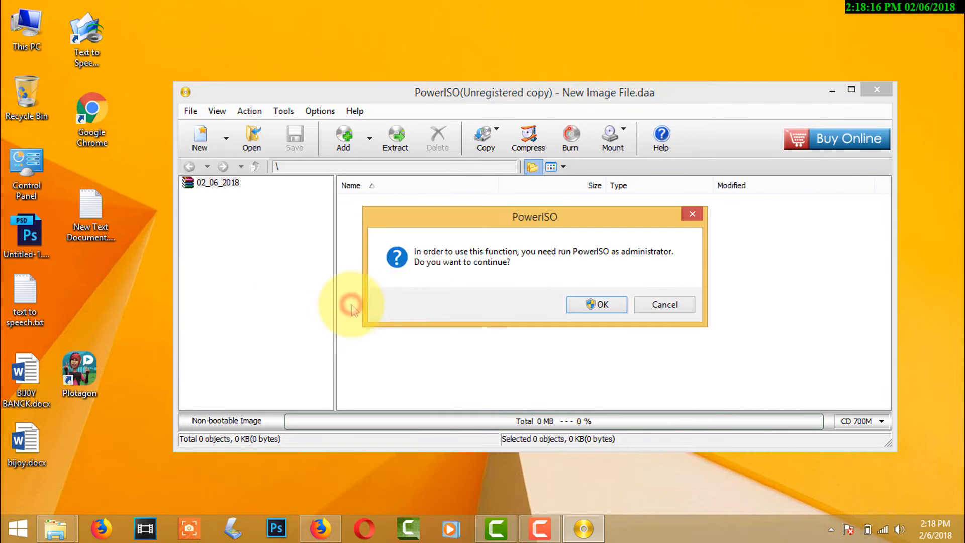
click(616, 308)
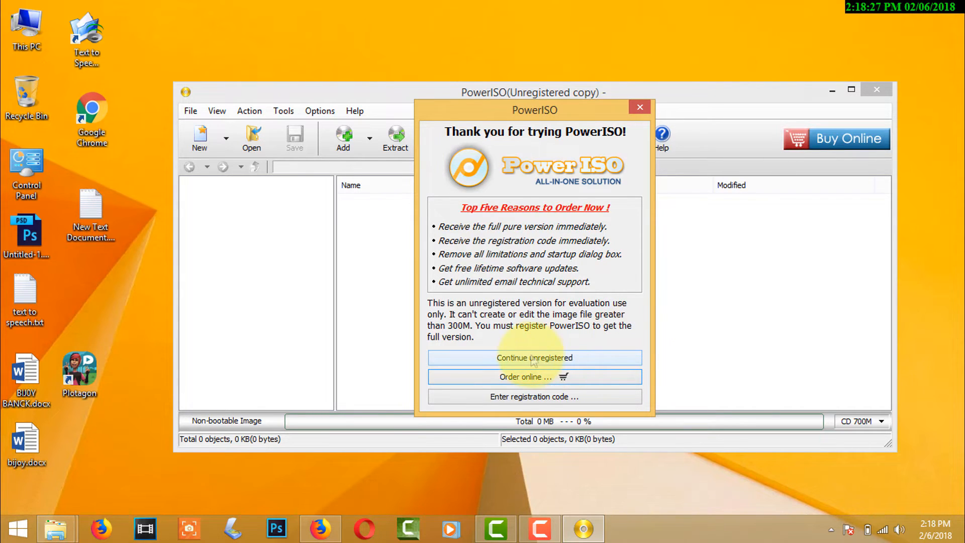
click(539, 358)
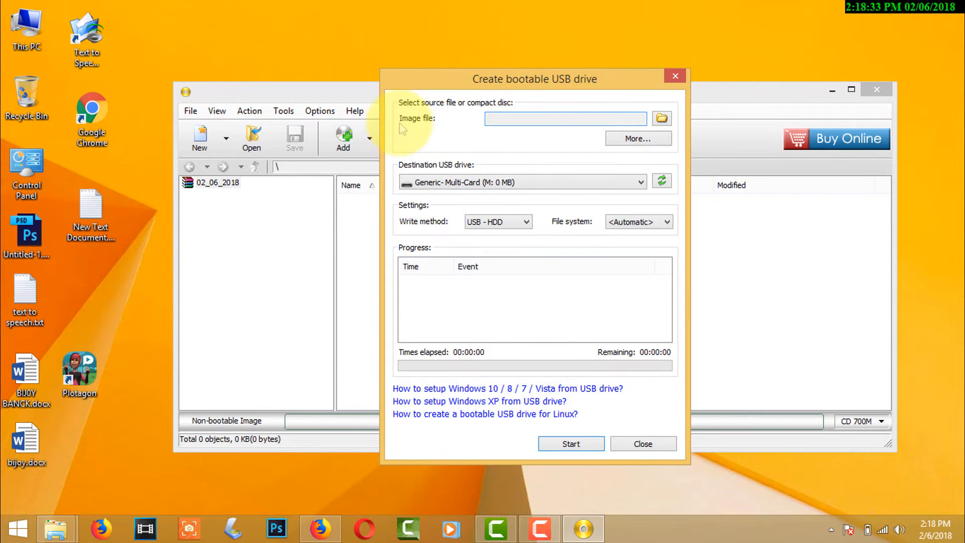
Set windows 8.1 Pro.iso from the Desktop as the source image and USB3.0 FLASH DRIVE (H: 15 GB) as the destination drive.
click(662, 120)
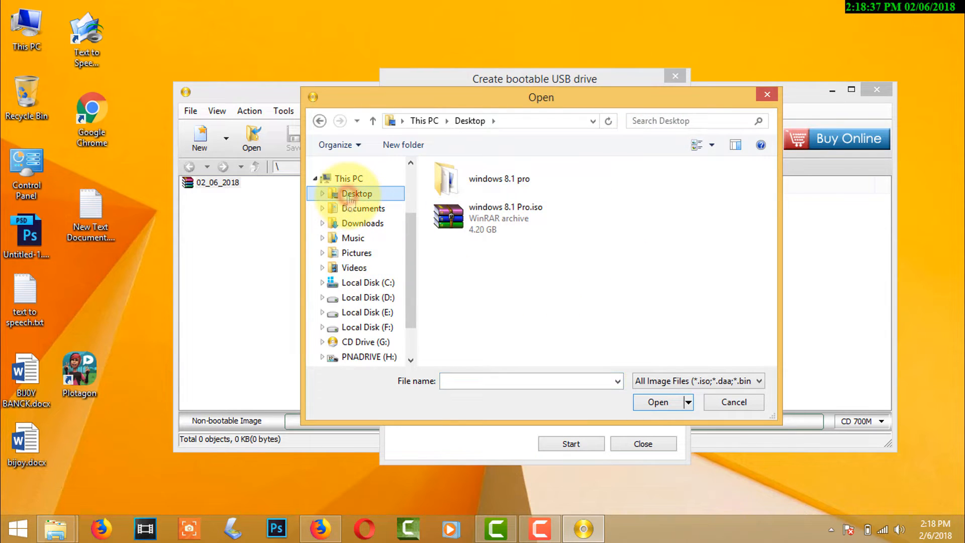
click(475, 227)
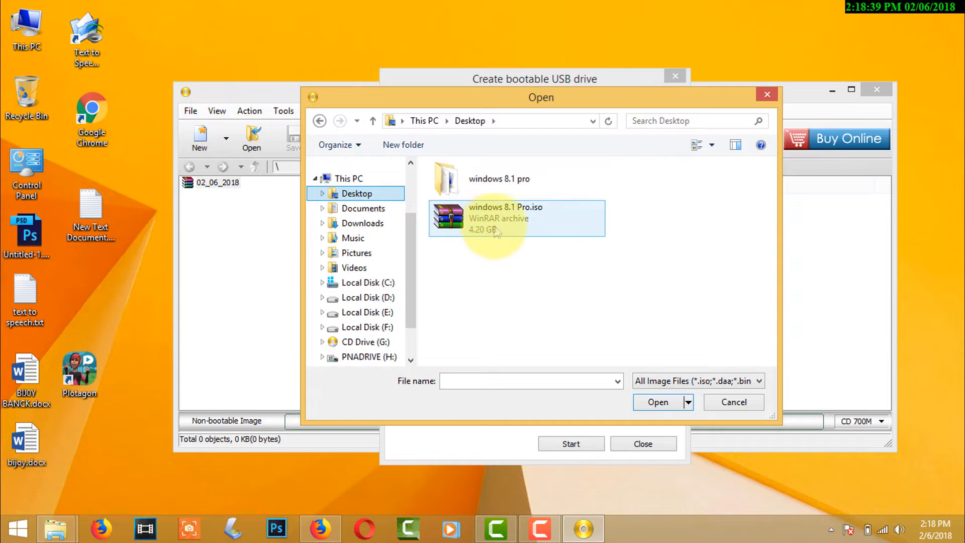
click(537, 225)
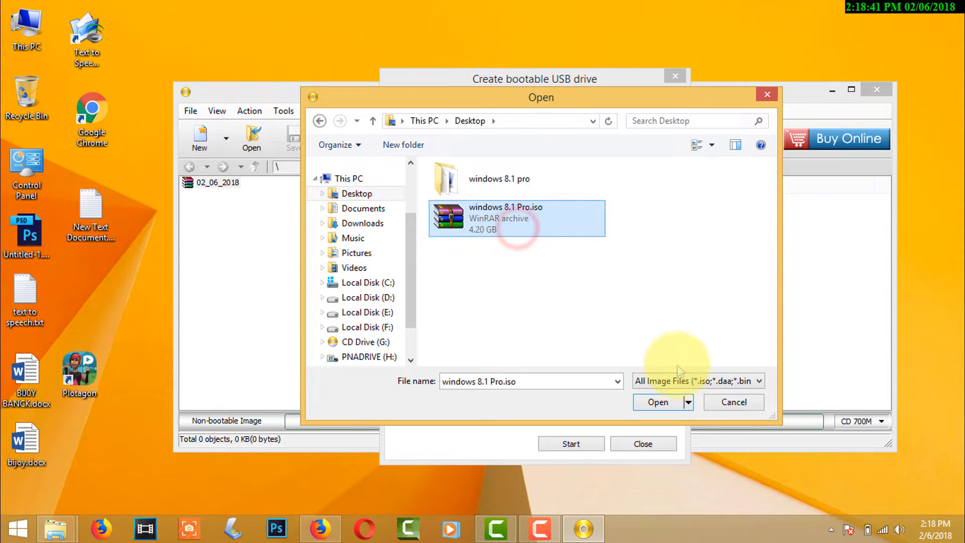
click(658, 402)
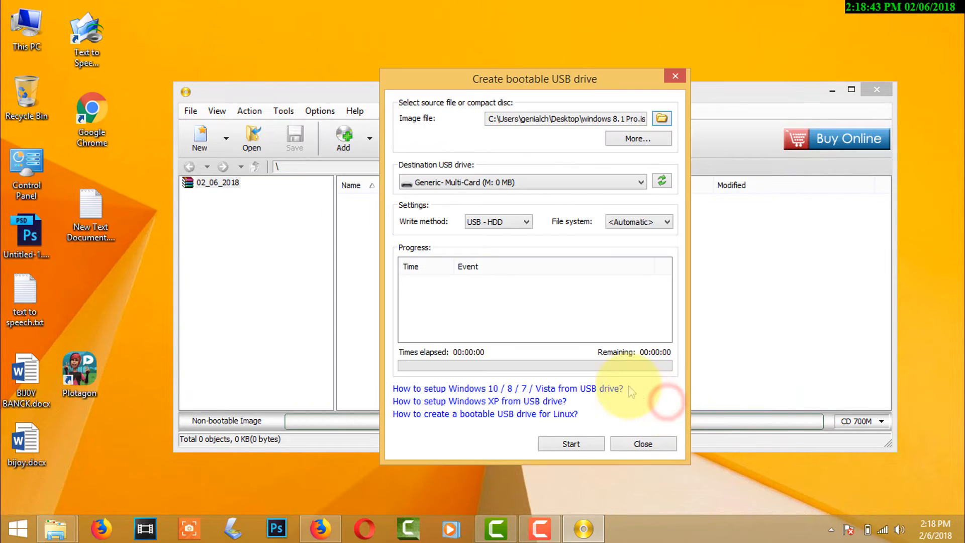
click(539, 183)
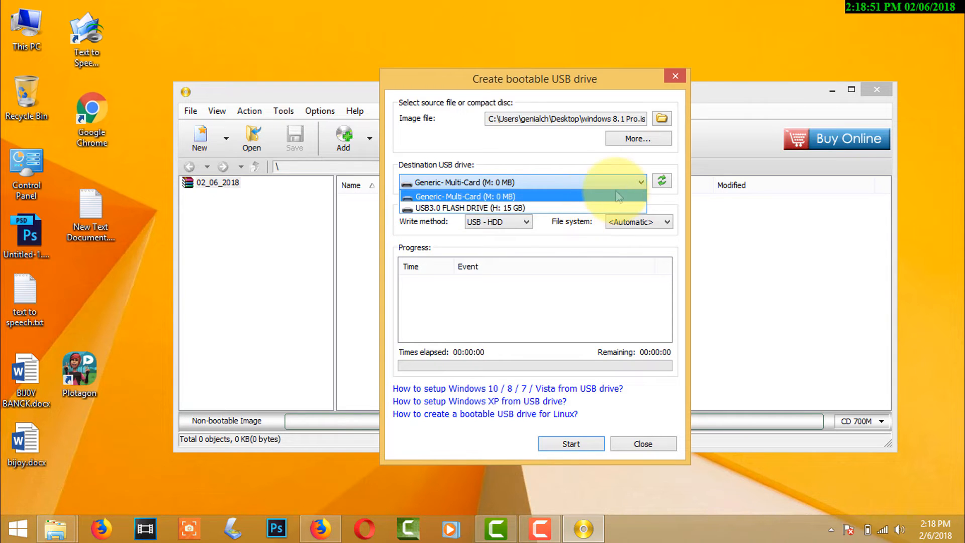
click(518, 208)
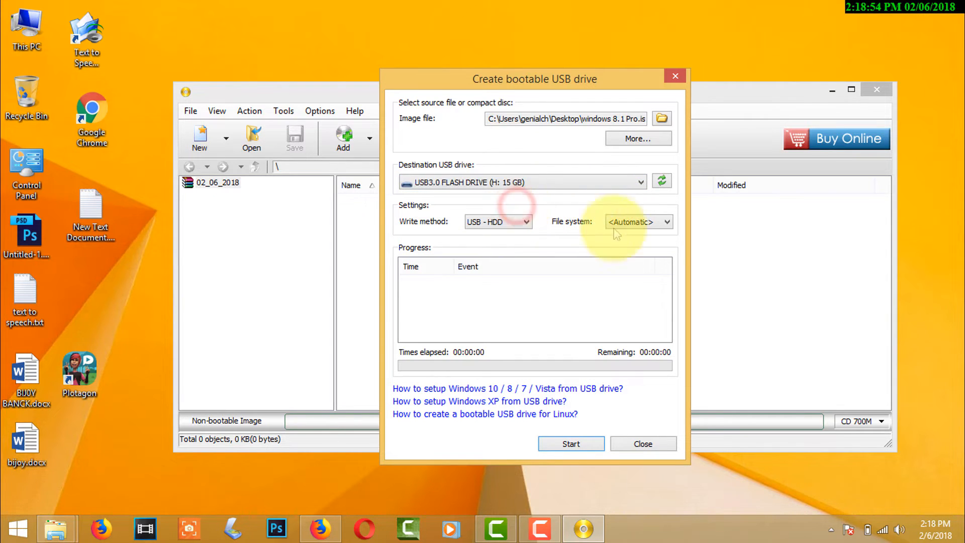
Write the image to the flash drive with the USB-HDD method and automatic file system, accepting the overwrite, and close PowerISO.
click(509, 224)
click(502, 238)
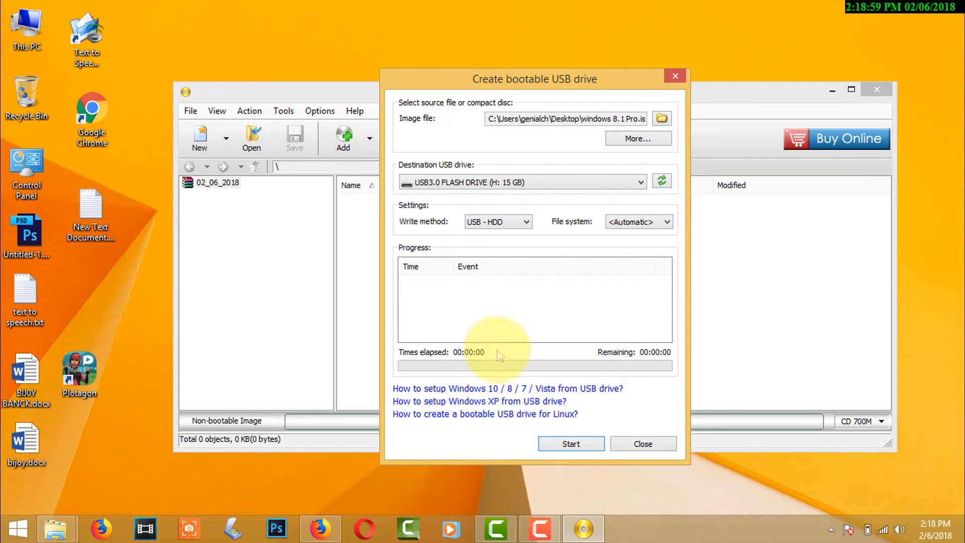
click(574, 444)
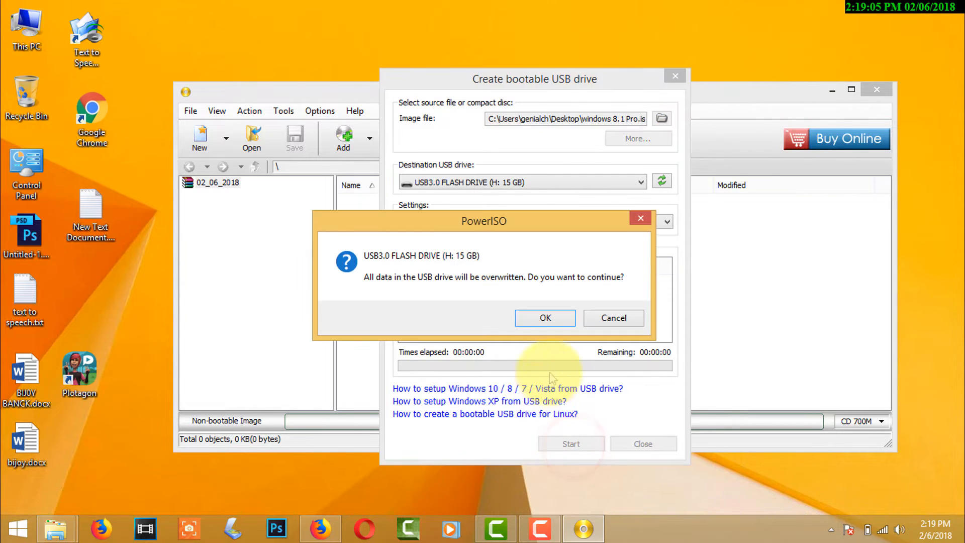
click(545, 317)
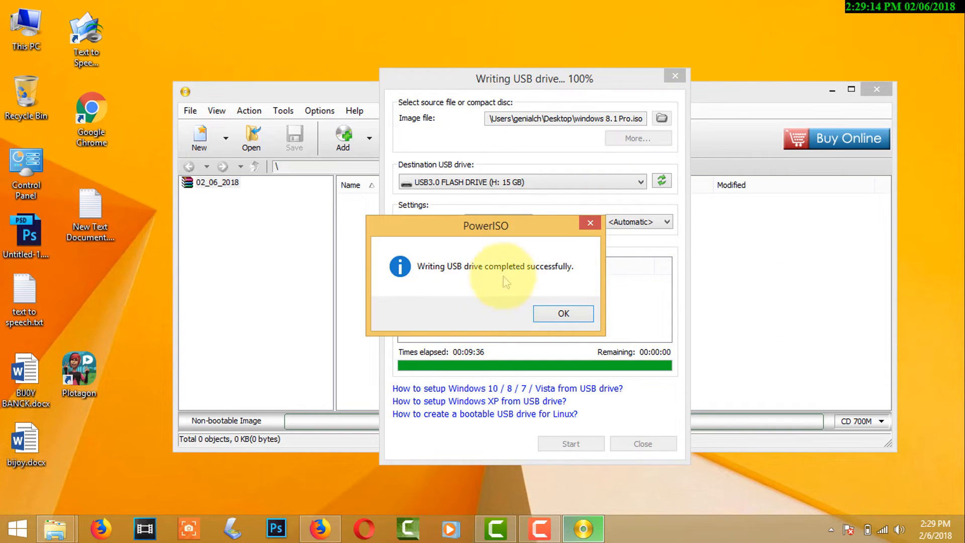
click(563, 315)
click(645, 444)
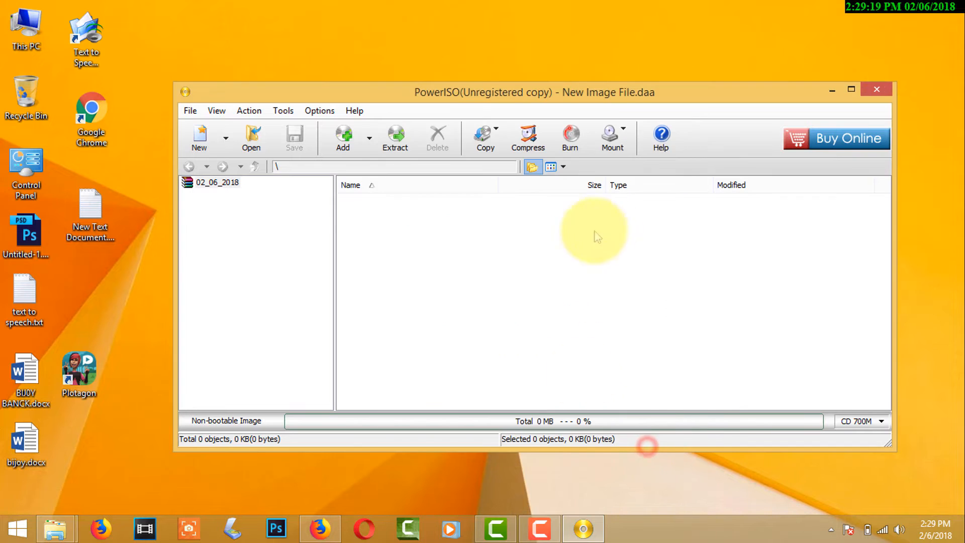
click(885, 89)
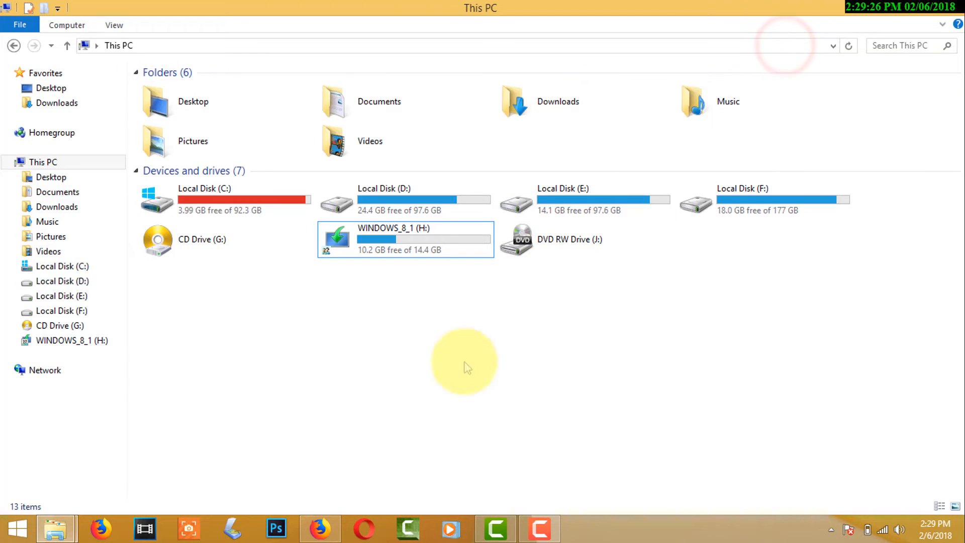
Check the WINDOWS_8_1 (H:) drive in This PC, temporarily framing it with a rectangle, and close the window.
click(417, 346)
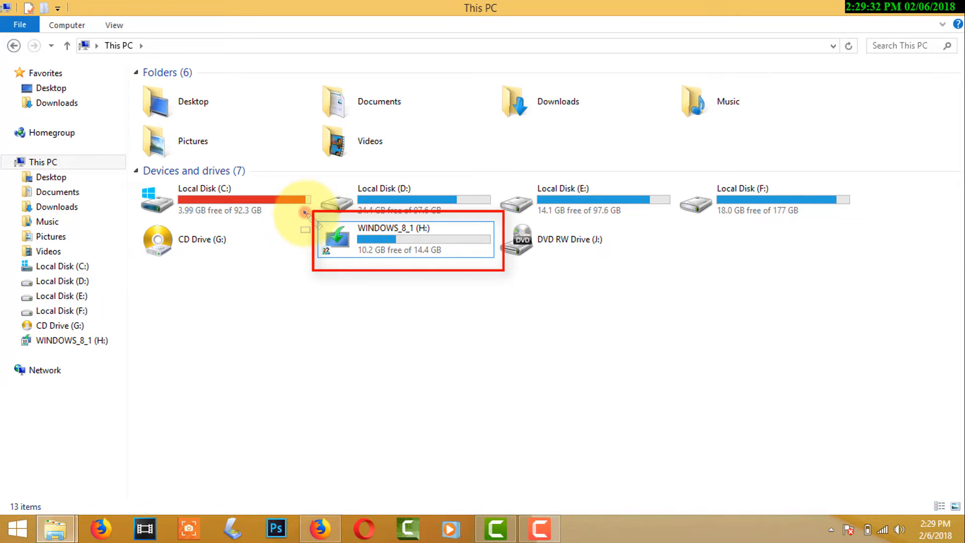
mouse_move(304, 212)
mouse_down()
mouse_move(495, 281)
mouse_move(503, 276)
mouse_up()
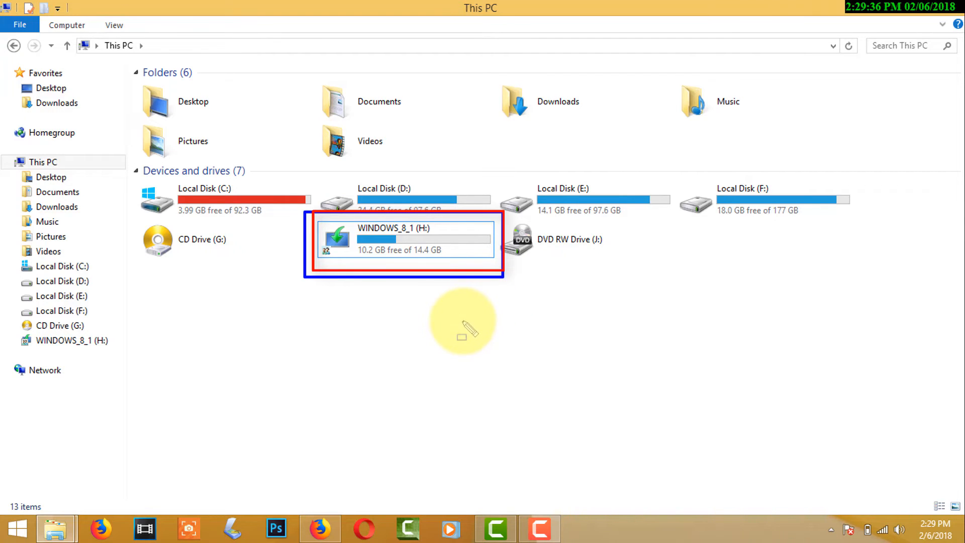
key(Escape)
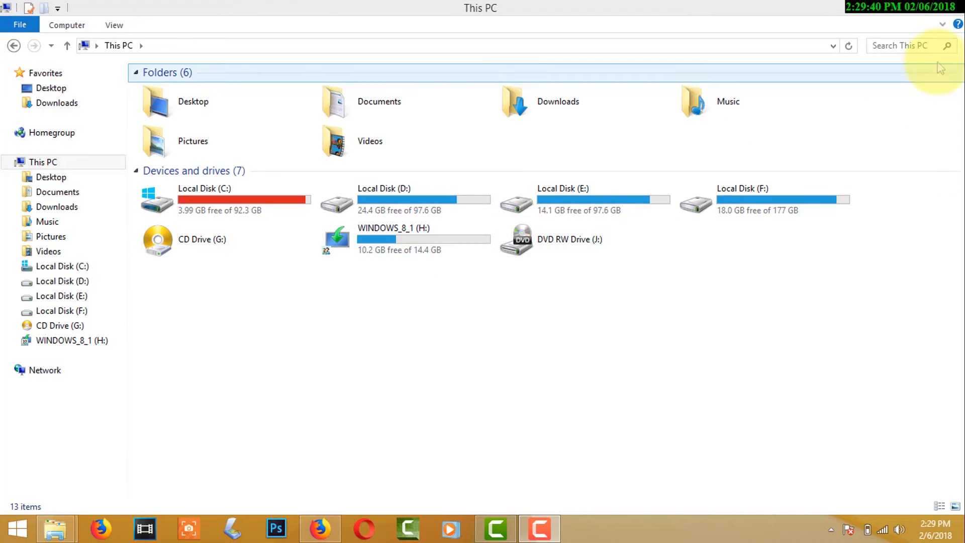
click(954, 7)
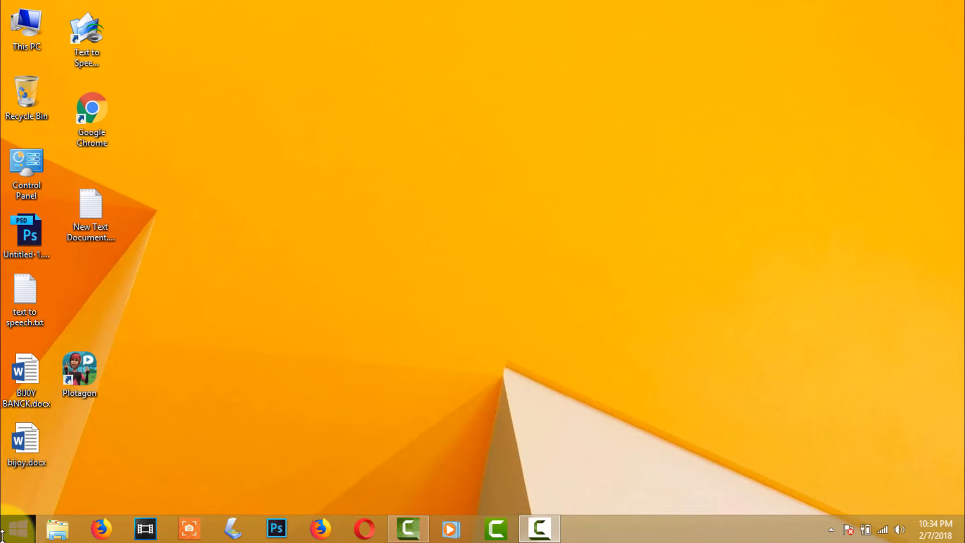
Restart the computer from the Start screen.
click(16, 529)
click(878, 57)
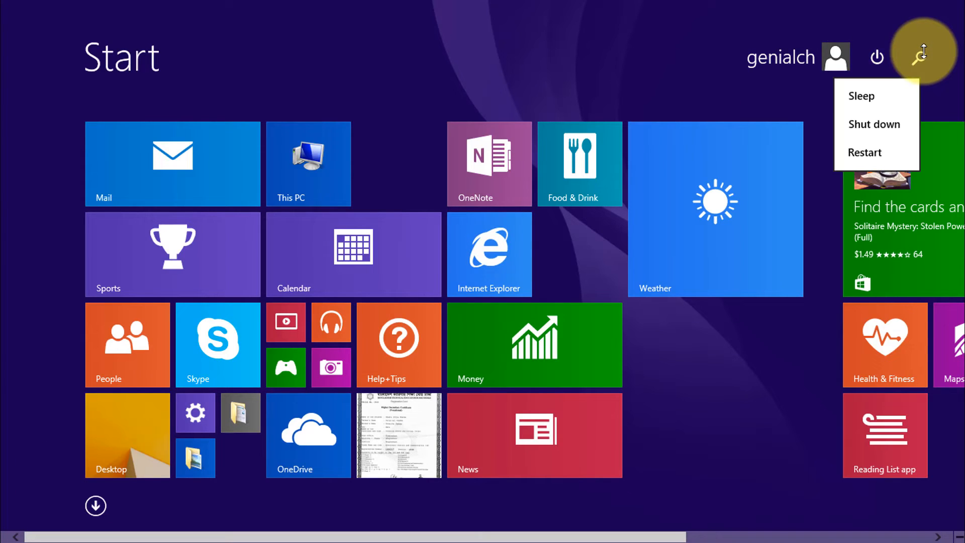
click(864, 153)
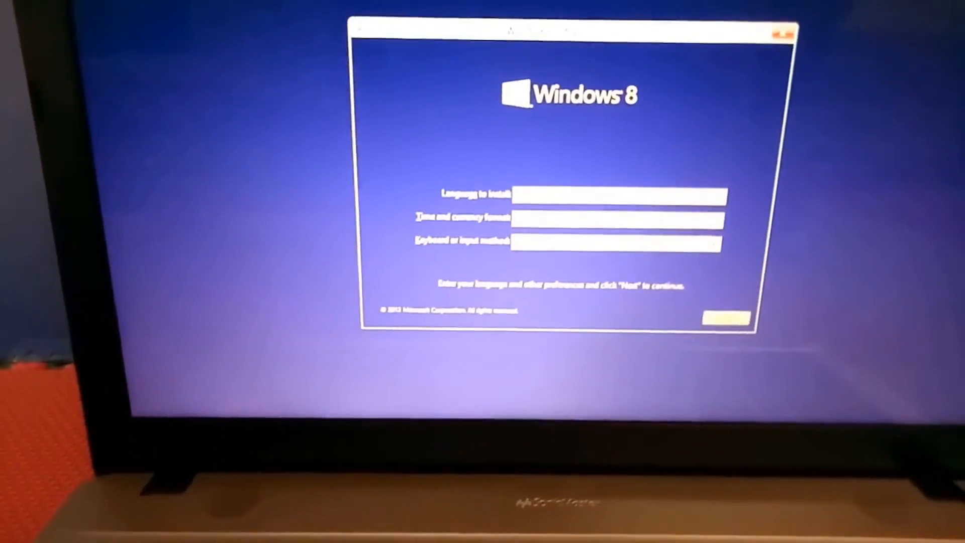
Accept the default language and keyboard preferences, start the installation and choose a Windows 8.1 Pro VL x64 edition.
key(Tab)
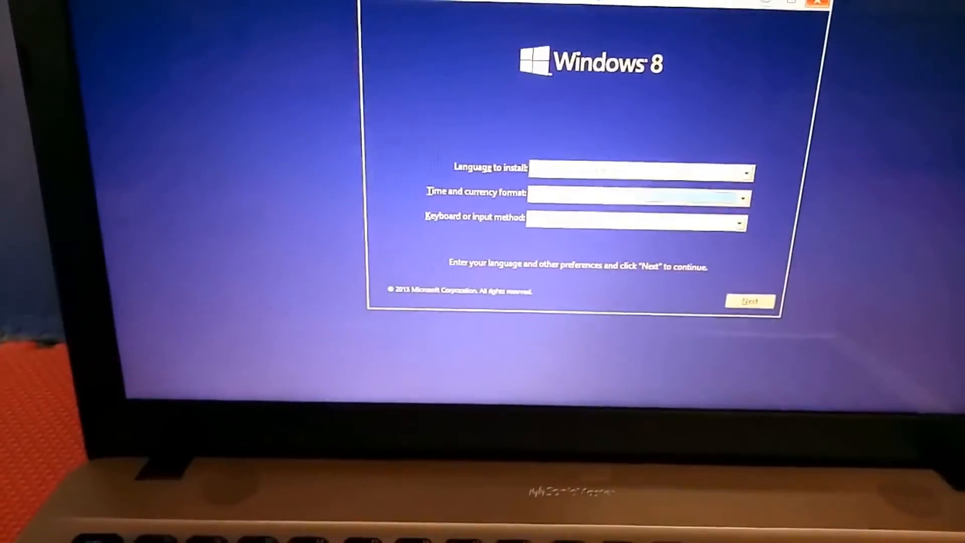
key(Return)
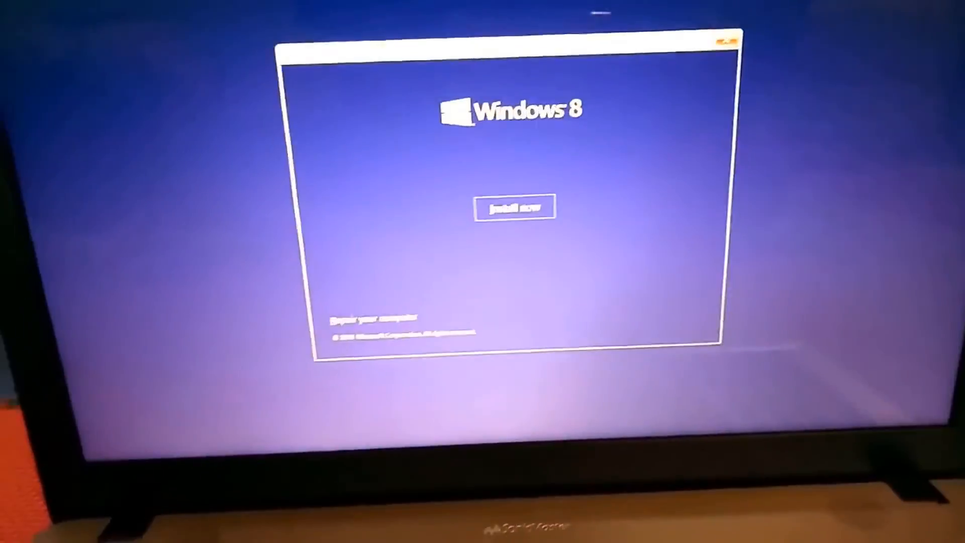
key(Return)
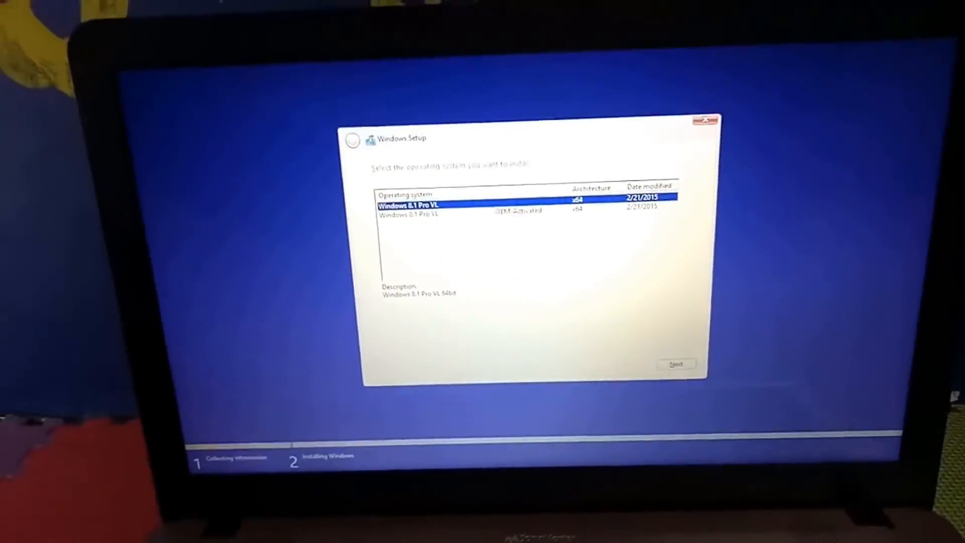
click(442, 224)
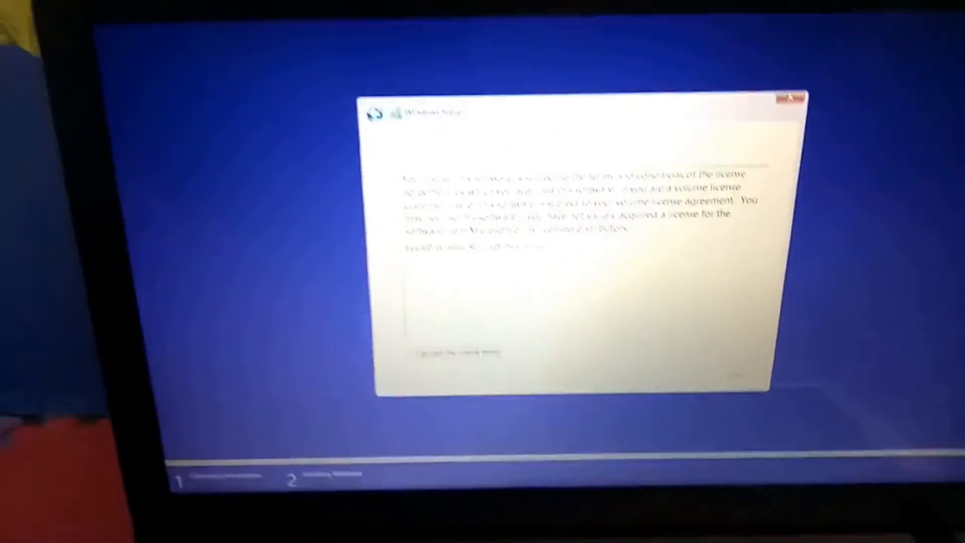
Accept the license terms and choose the custom installation type instead of the upgrade.
key(space)
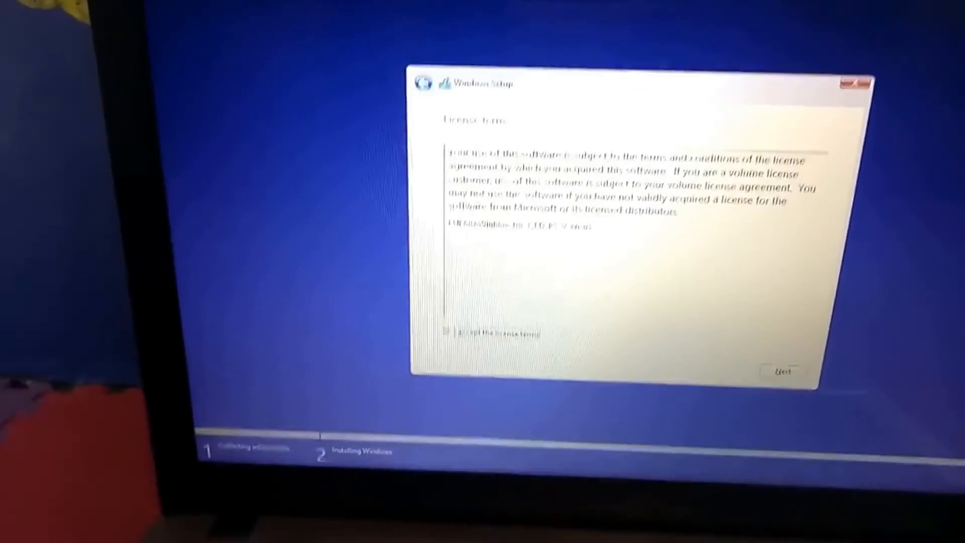
key(Return)
key(Down)
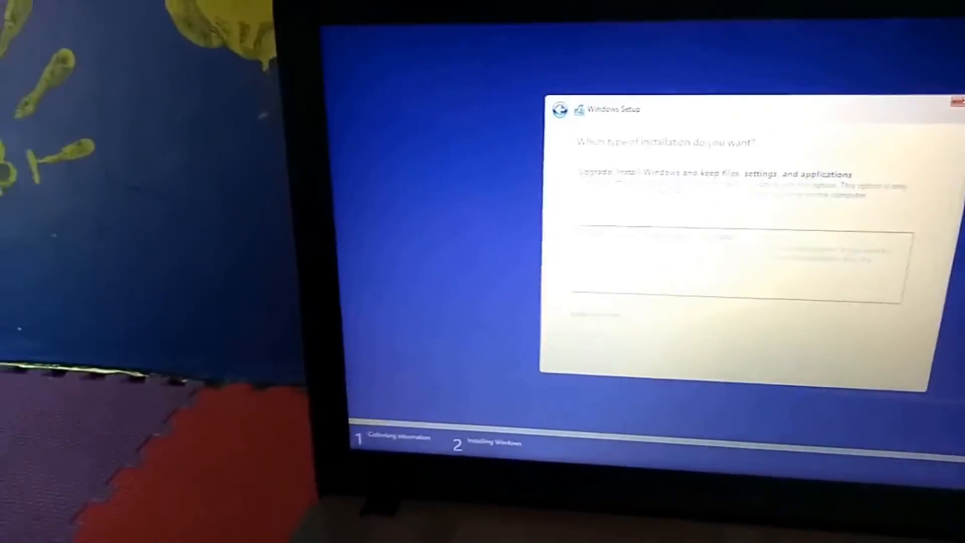
key(Return)
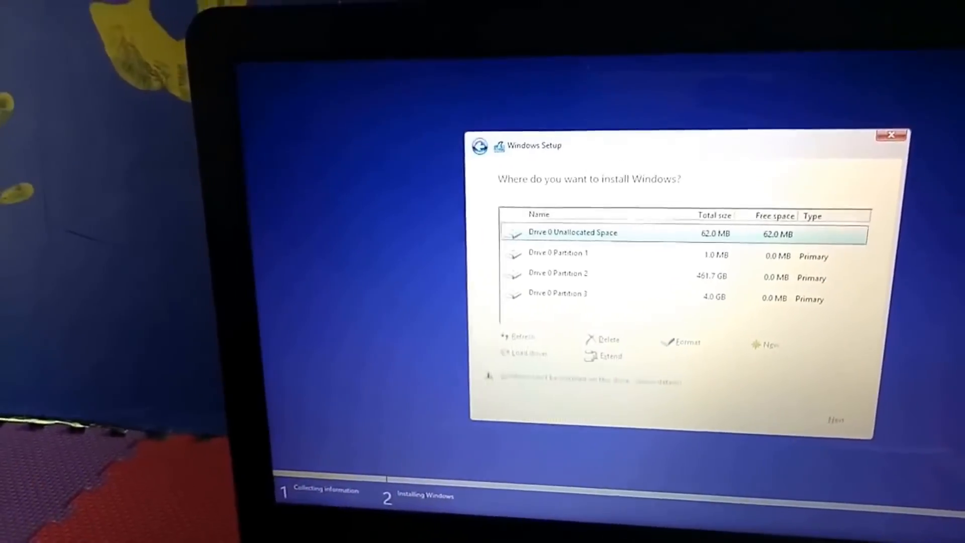
Delete all three existing partitions on Drive 0, confirming the loss of their data.
key(Down)
key(alt+d)
key(Return)
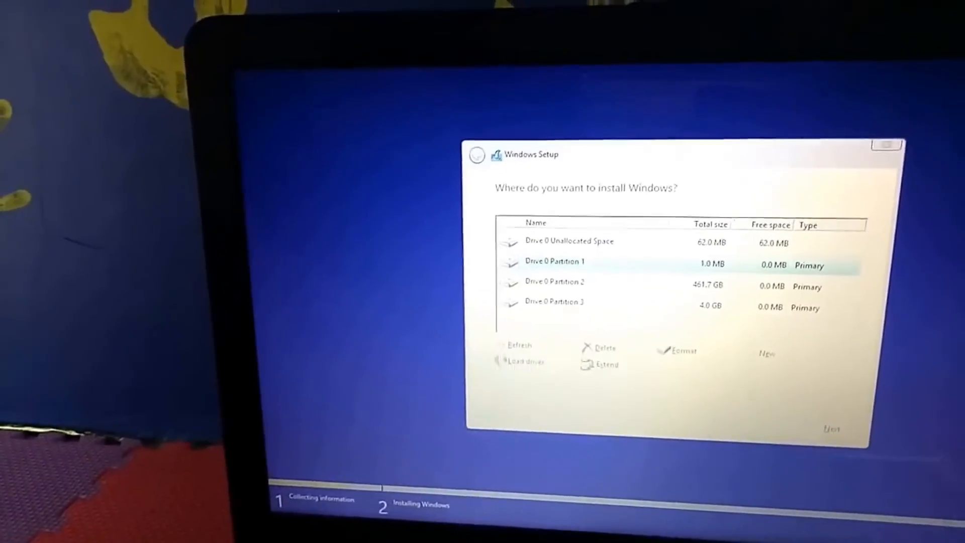
key(alt+d)
key(Return)
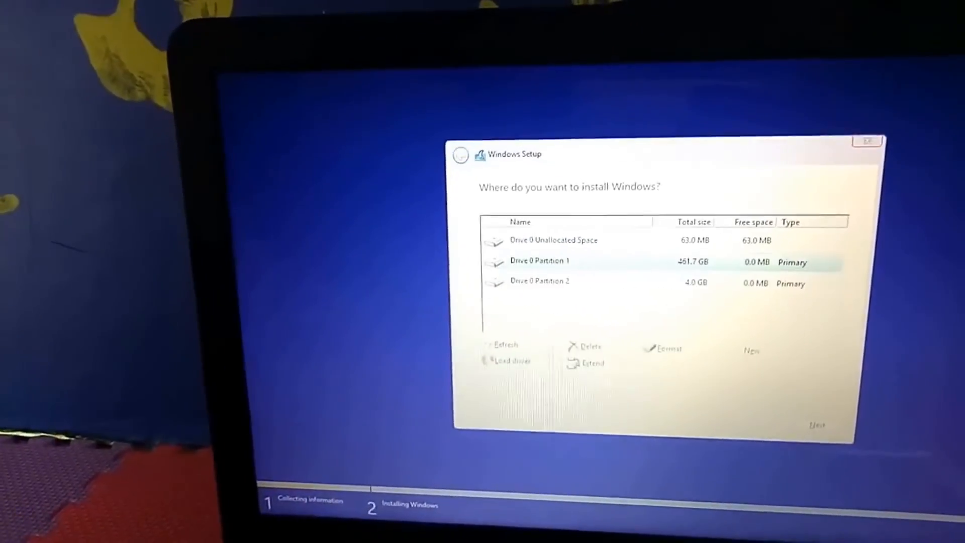
key(Down)
key(alt+d)
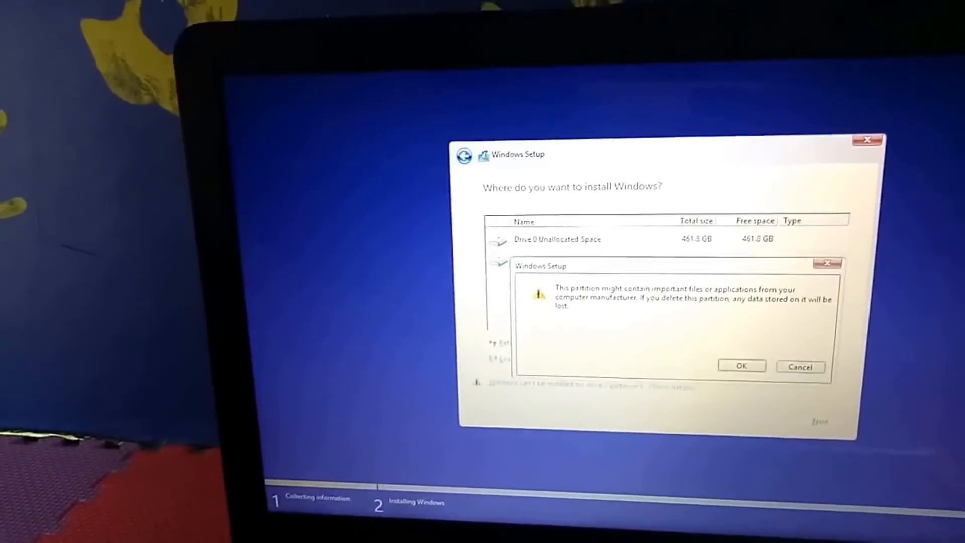
key(Return)
Create a new partition at the suggested size from Drive 0's unallocated space and begin installing Windows.
key(alt+e)
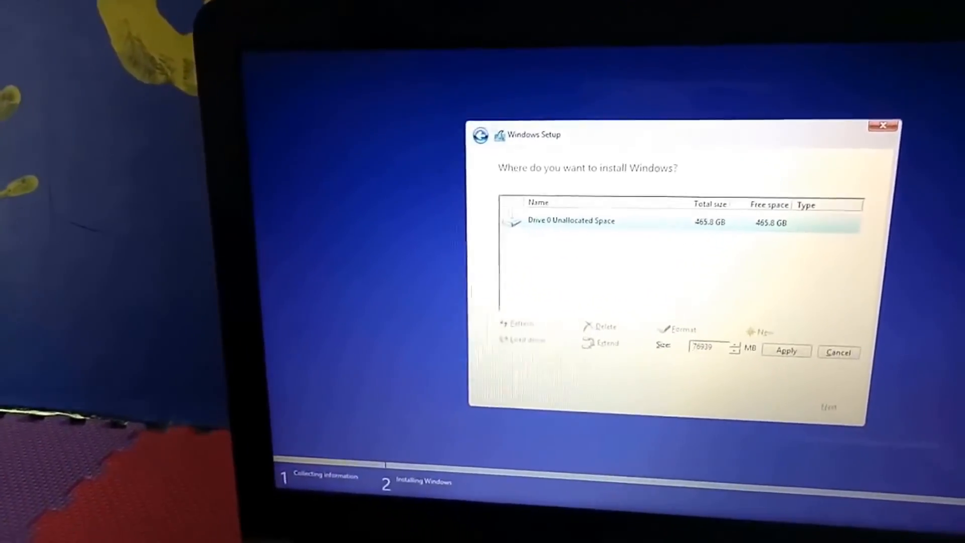
key(alt+p)
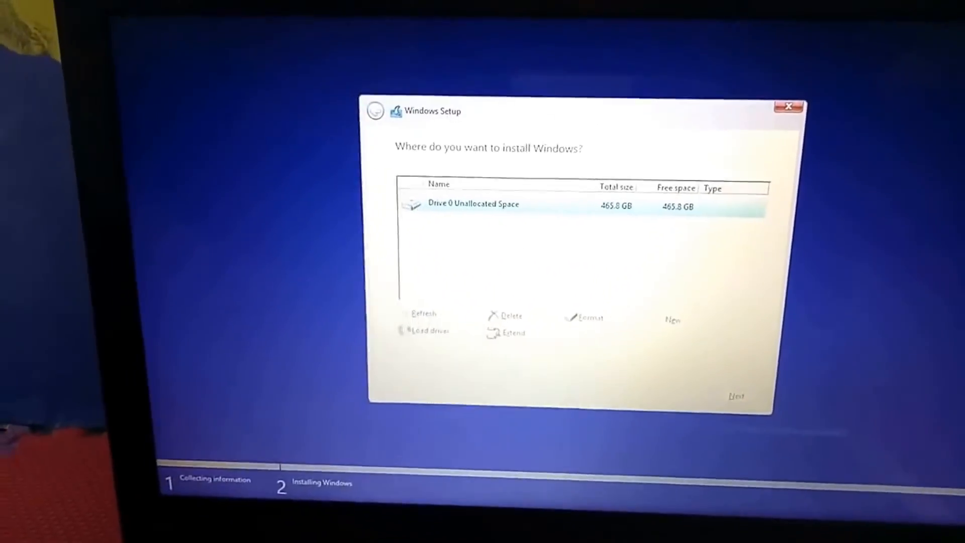
key(alt+n)
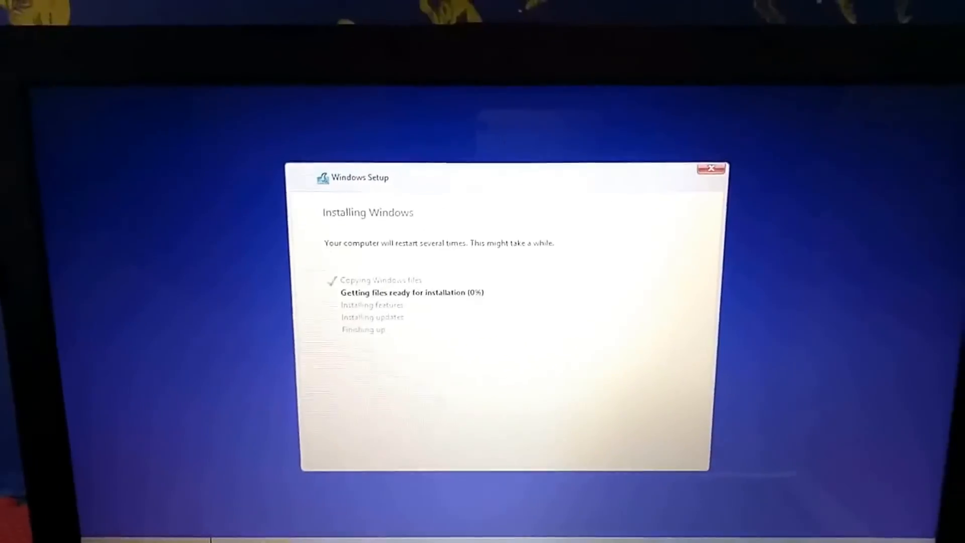